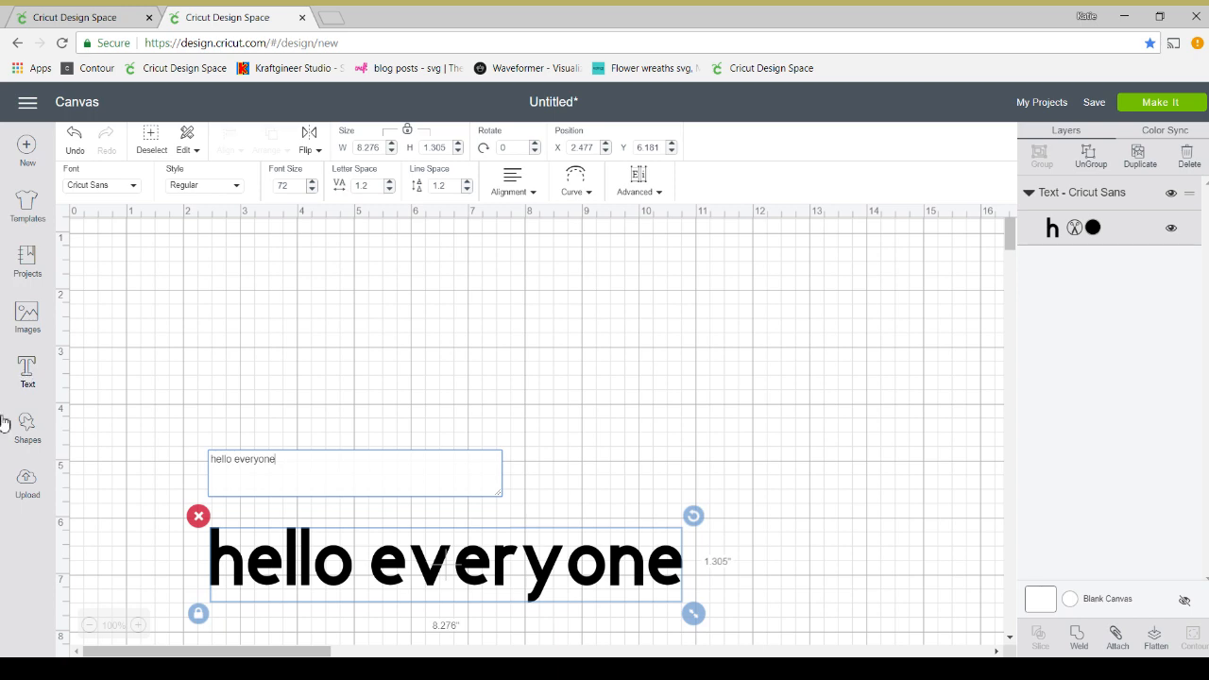
Move the "hello everyone" text near the top of the canvas and place a duplicate of it below.
{"action": "left_click_drag", "start_coordinate": [546, 591], "coordinate": [550, 328]}
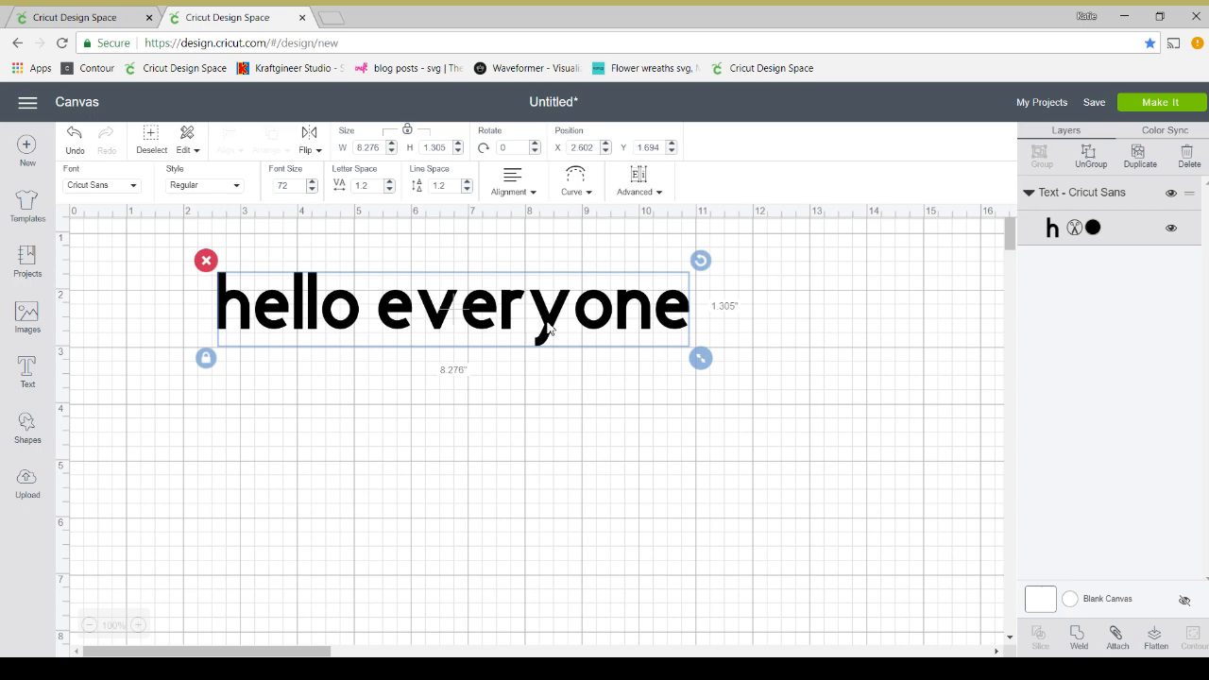
{"action": "left_click", "coordinate": [1137, 156]}
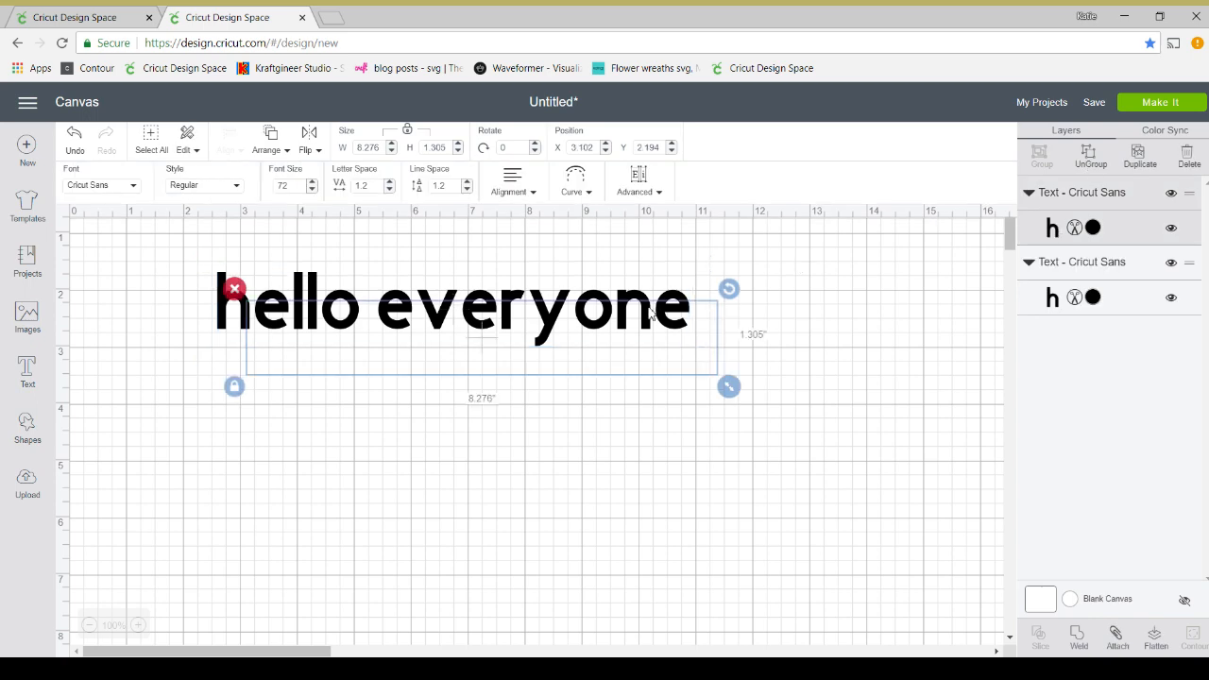
{"action": "left_click_drag", "start_coordinate": [578, 362], "coordinate": [546, 553]}
Curve the upper "hello everyone" text into an upward arch with a diameter of 8.208.
{"action": "left_click", "coordinate": [557, 314]}
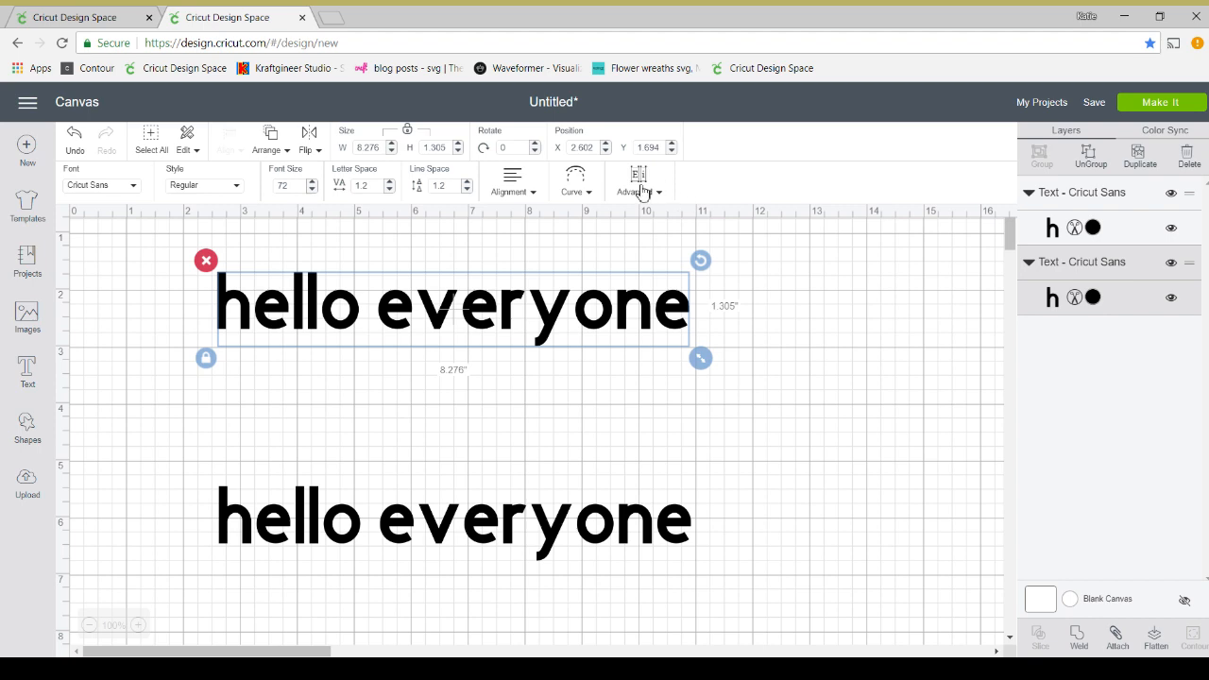
{"action": "left_click", "coordinate": [569, 182]}
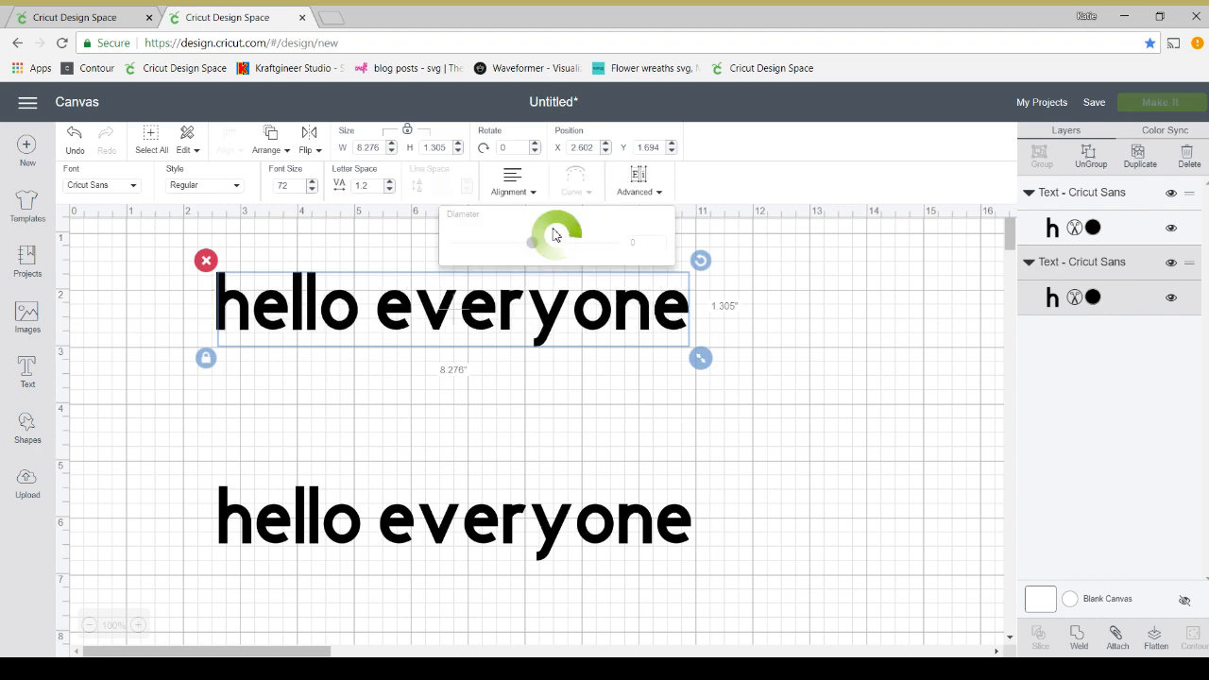
{"action": "left_click_drag", "start_coordinate": [533, 244], "coordinate": [587, 261]}
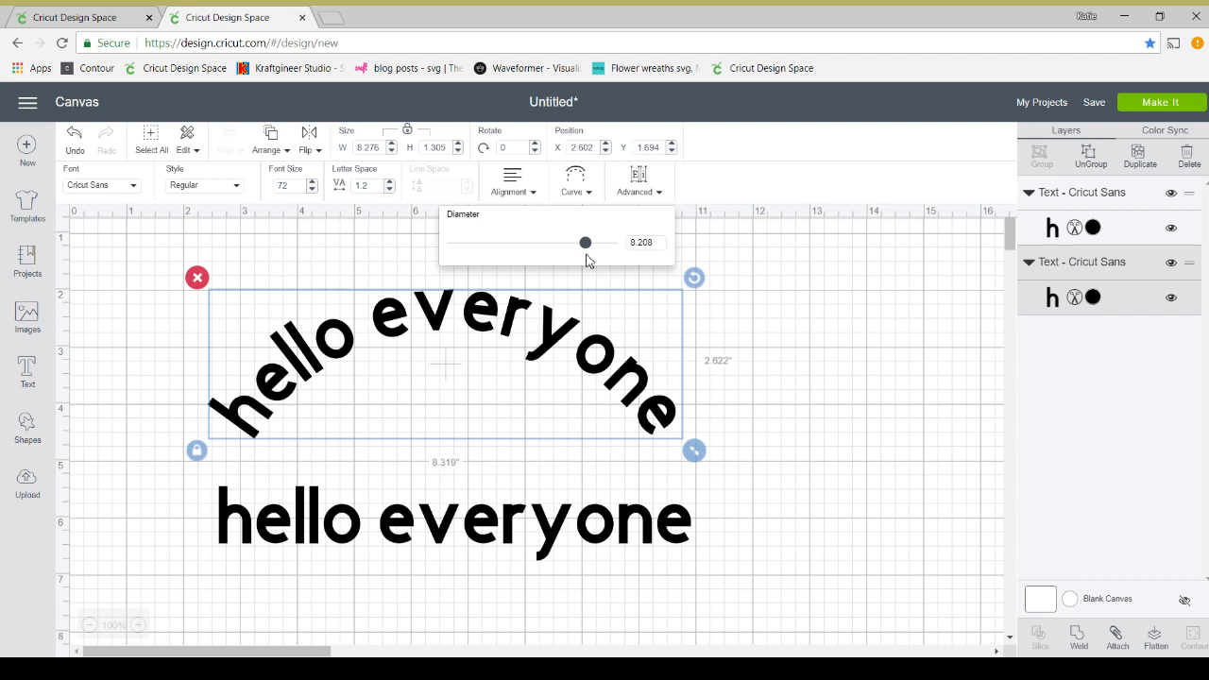
{"action": "left_click_drag", "start_coordinate": [661, 247], "coordinate": [599, 255]}
Curve the lower "hello everyone" text with a diameter of -8.208 and move it clear of the upper arch.
{"action": "left_click", "coordinate": [518, 515]}
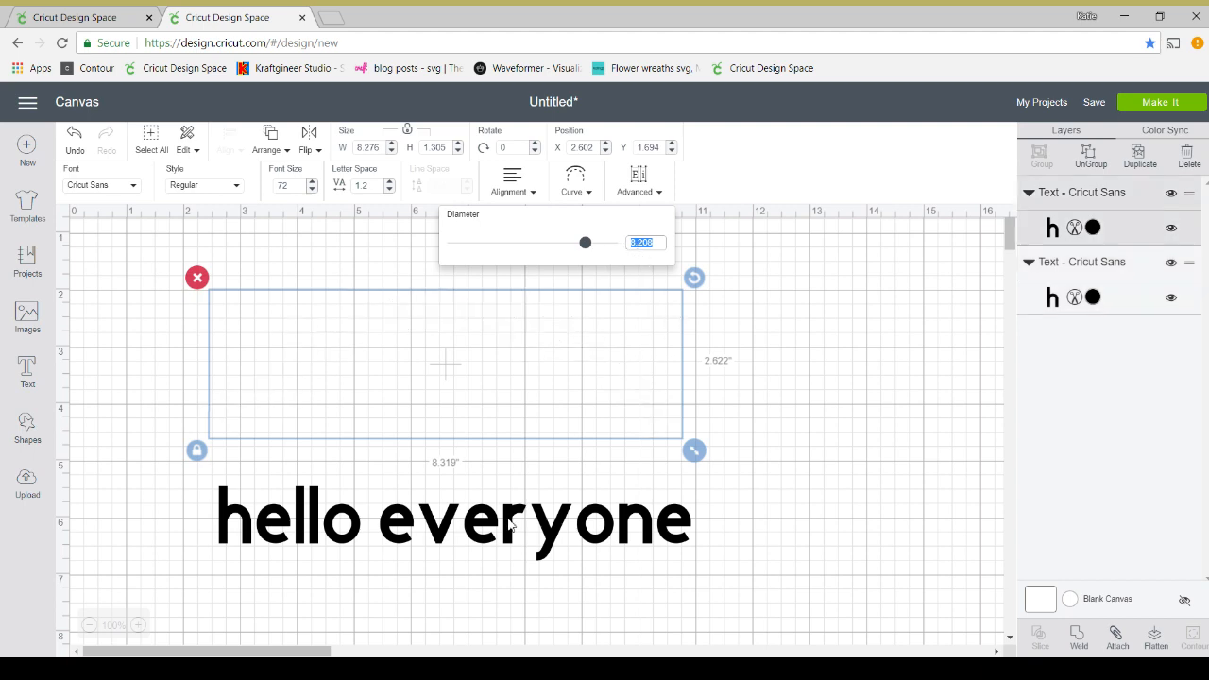
{"action": "left_click", "coordinate": [578, 179]}
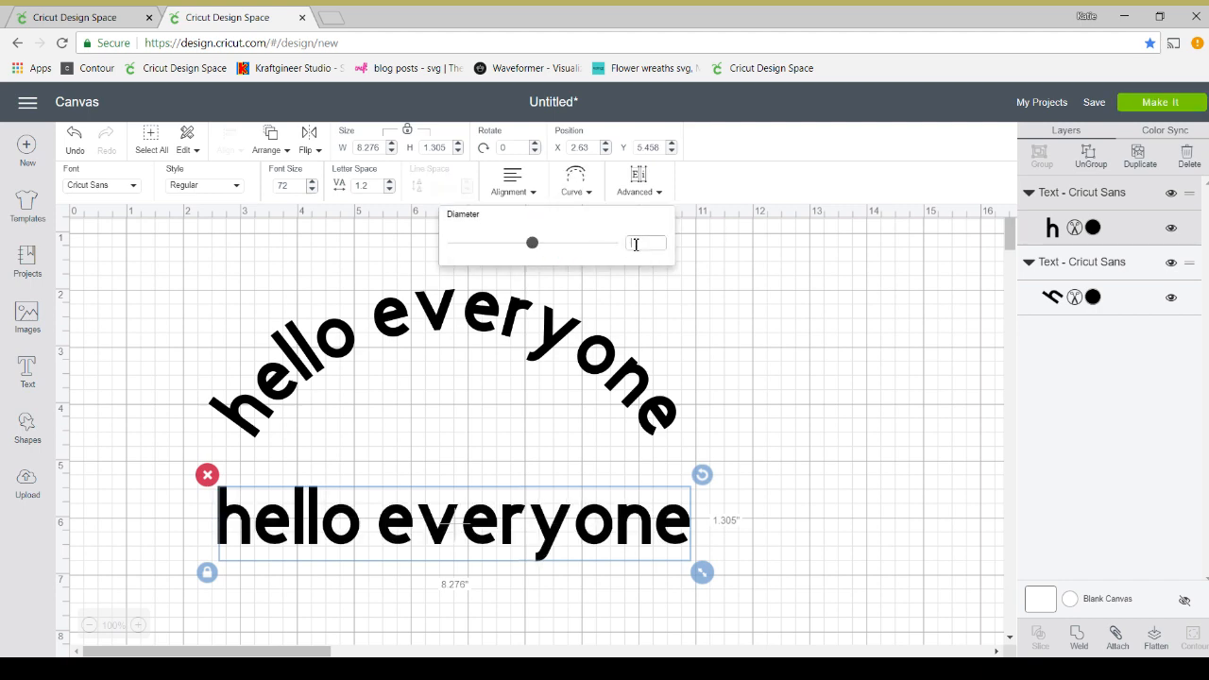
{"action": "type", "text": "-8.208"}
{"action": "key", "text": "Return"}
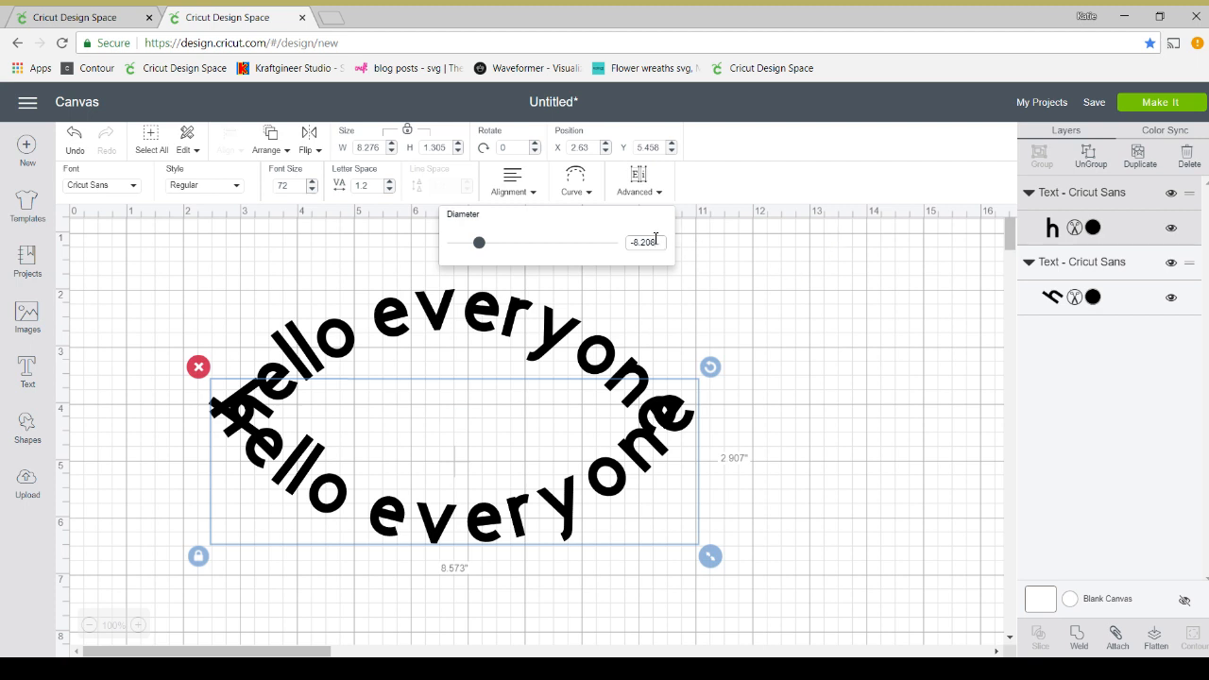
{"action": "left_click", "coordinate": [545, 420]}
{"action": "left_click_drag", "start_coordinate": [565, 501], "coordinate": [545, 585]}
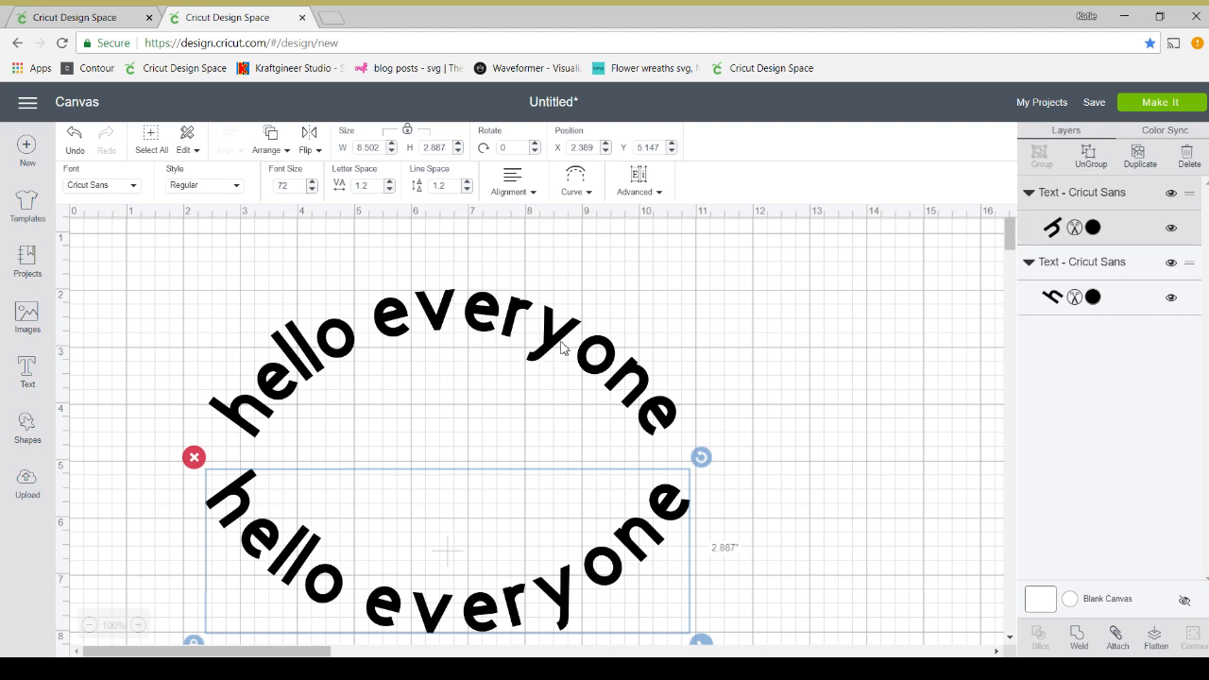
Undo the curves and moves of both texts, and reposition the straight copy below the original.
{"action": "left_click", "coordinate": [73, 139]}
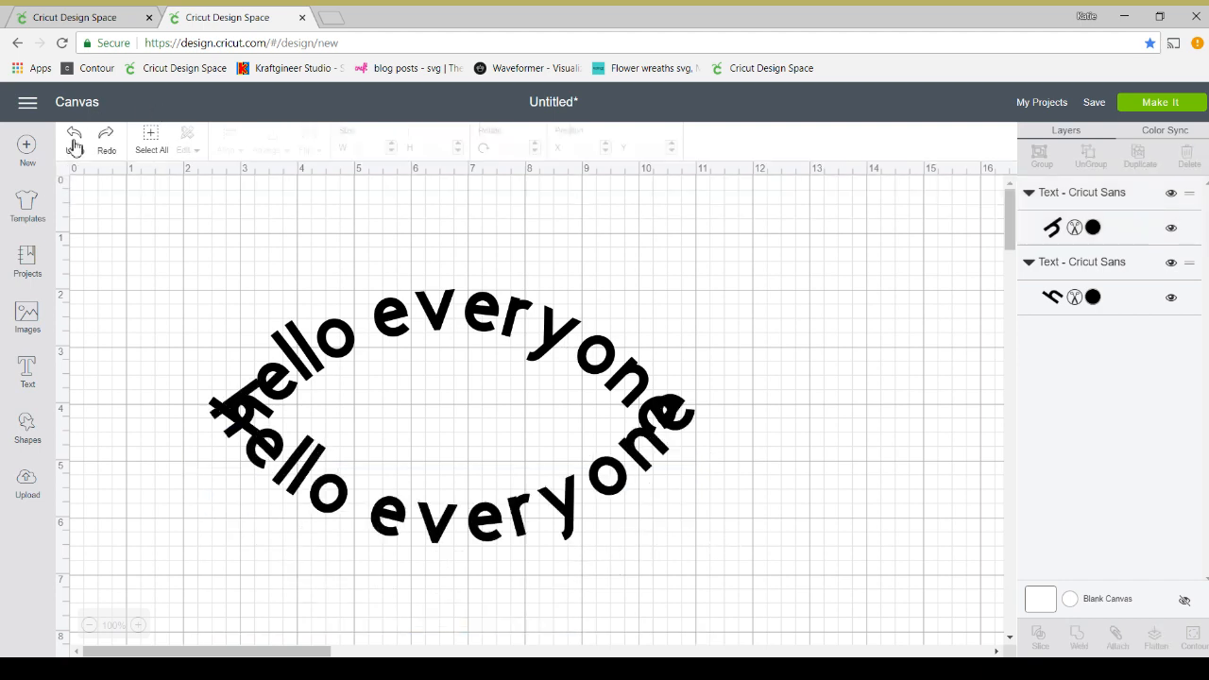
{"action": "left_click", "coordinate": [74, 140]}
{"action": "left_click", "coordinate": [74, 140]}
{"action": "left_click", "coordinate": [73, 140]}
{"action": "left_click", "coordinate": [73, 140]}
{"action": "left_click", "coordinate": [73, 139]}
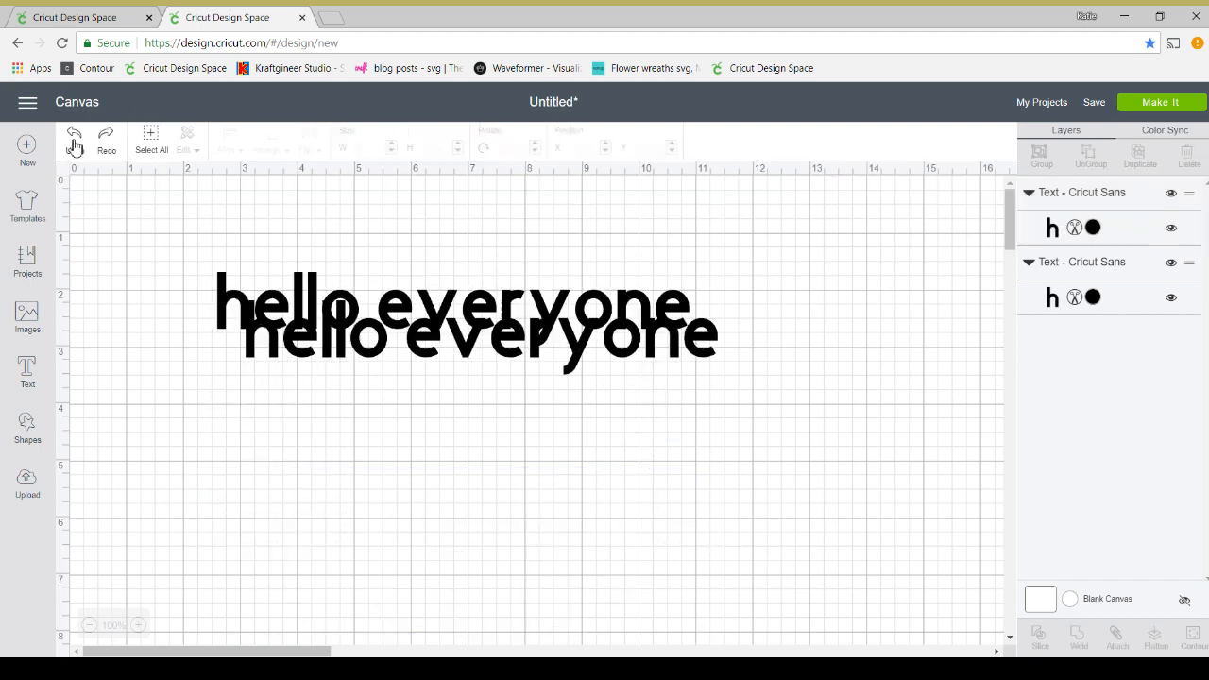
{"action": "left_click_drag", "start_coordinate": [419, 350], "coordinate": [427, 485]}
Split the upper text into two lines, "hello" and "everyone", and center-align them.
{"action": "double_click", "coordinate": [557, 309]}
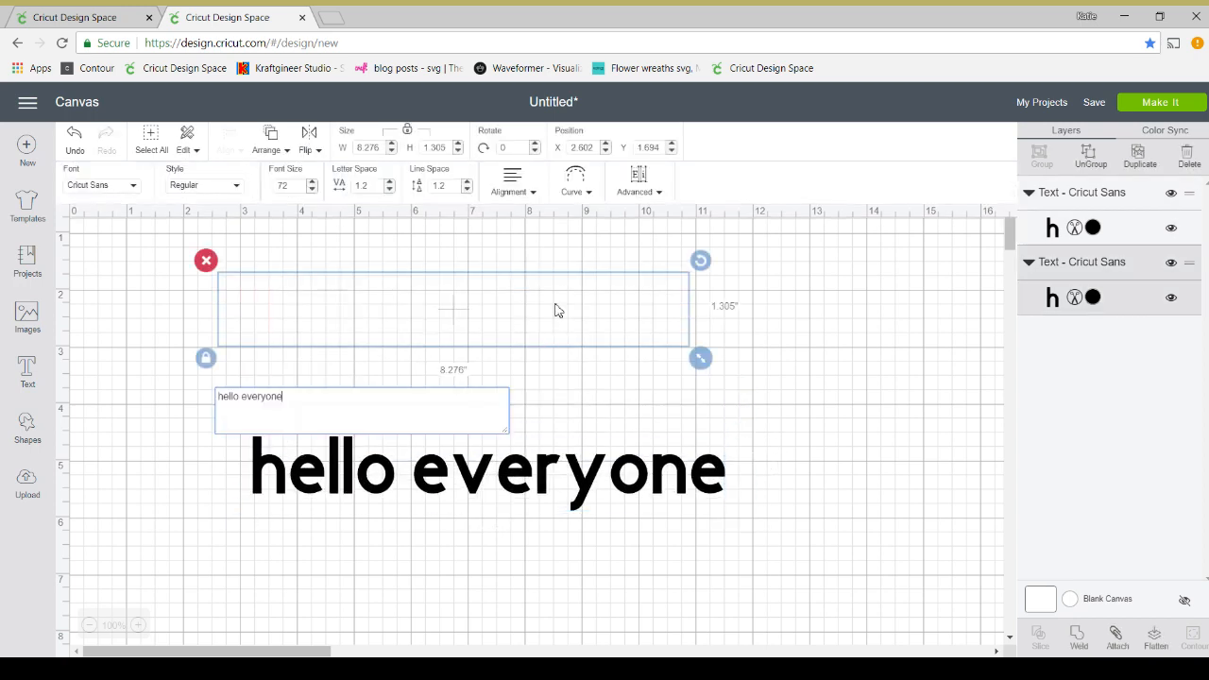
{"action": "left_click", "coordinate": [243, 395]}
{"action": "key", "text": "BackSpace"}
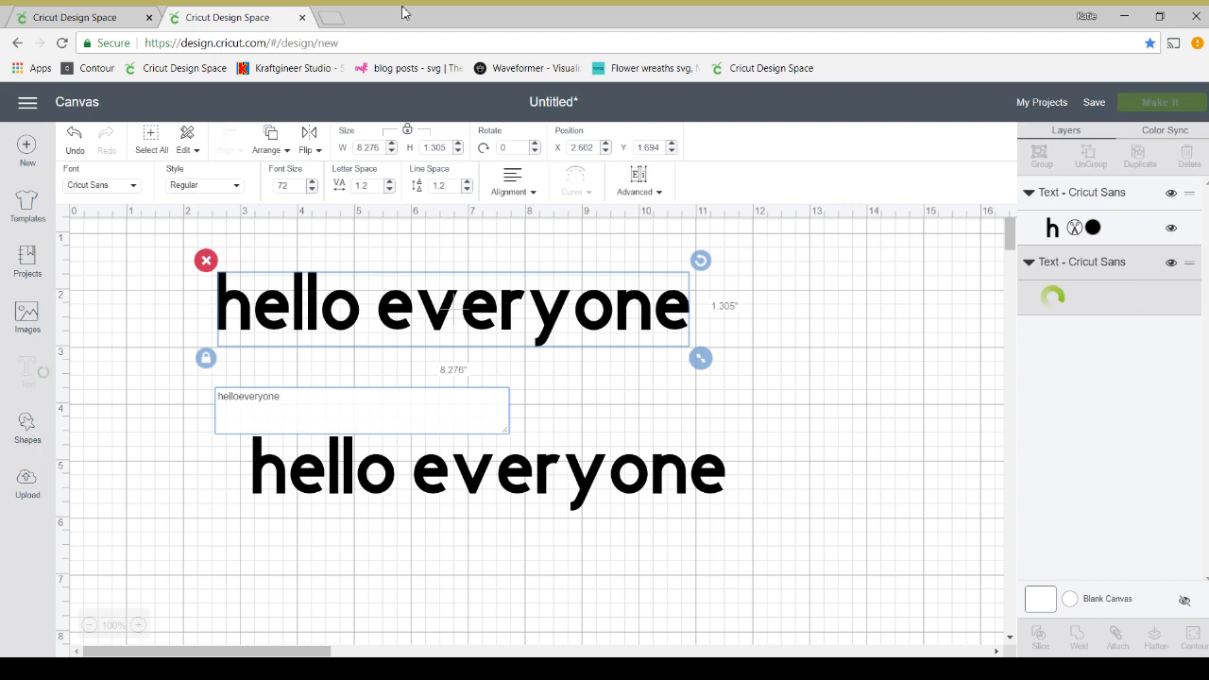
{"action": "key", "text": "Return"}
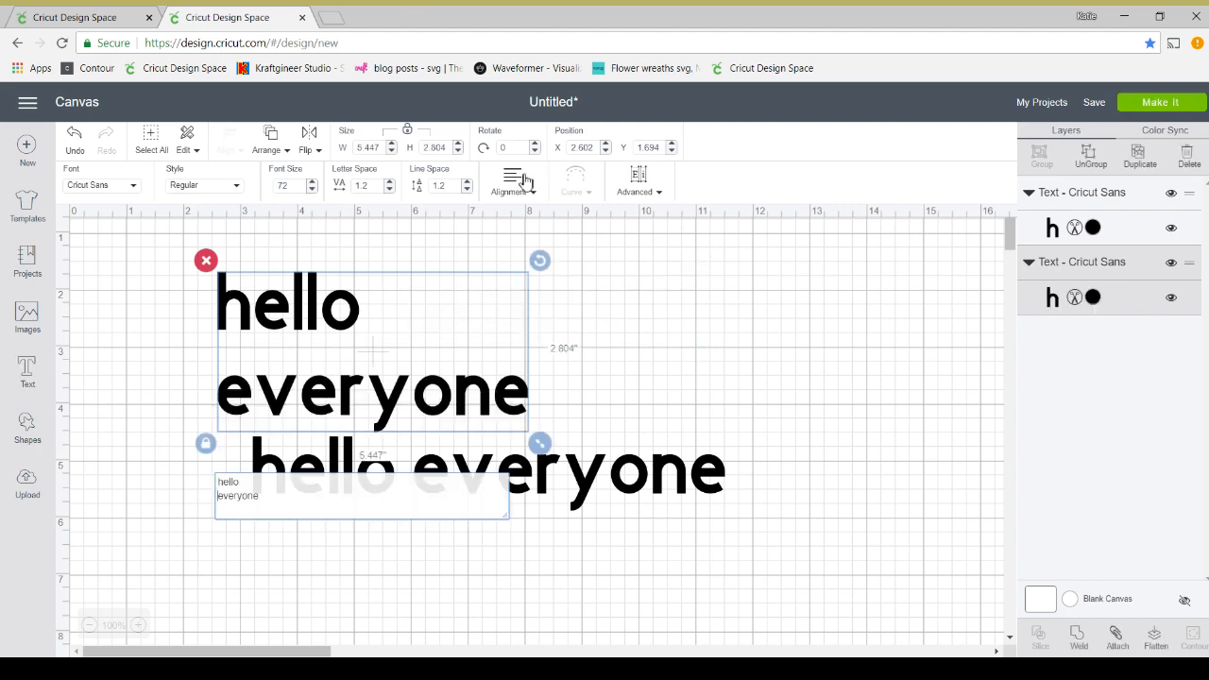
{"action": "left_click", "coordinate": [526, 180]}
{"action": "left_click", "coordinate": [537, 246]}
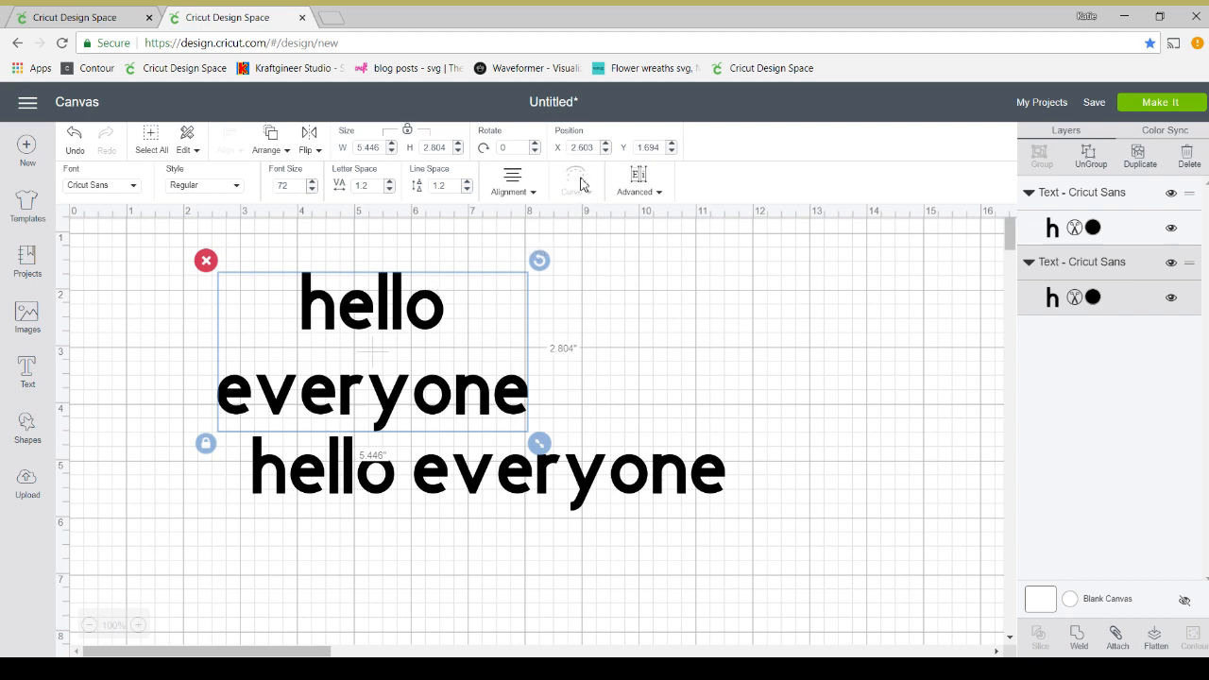
Rejoin the upper text into the single line "hello everyone" and check its curve setting.
{"action": "double_click", "coordinate": [394, 408]}
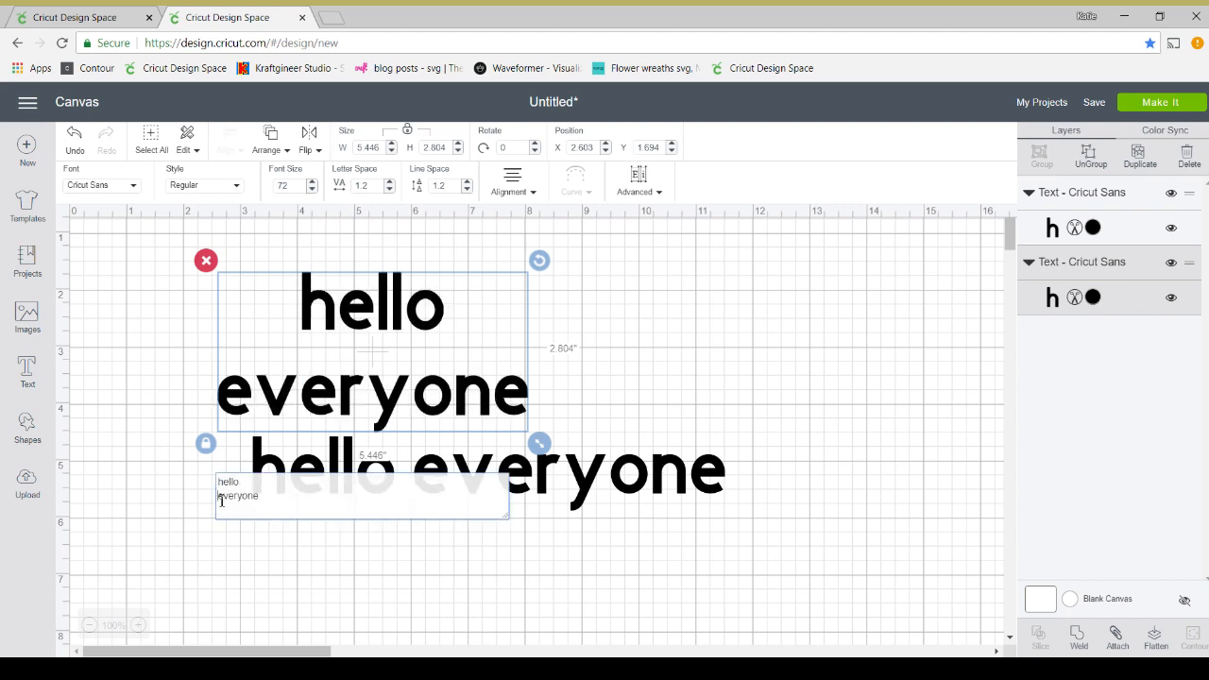
{"action": "key", "text": "BackSpace"}
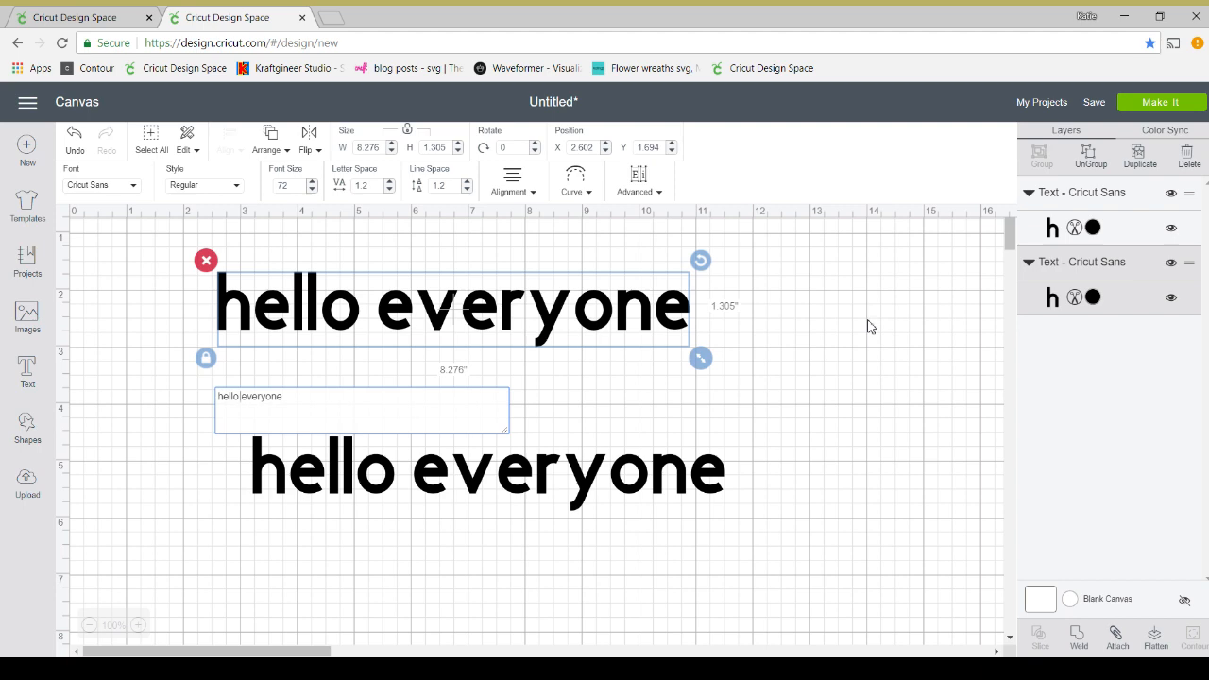
{"action": "left_click", "coordinate": [588, 184]}
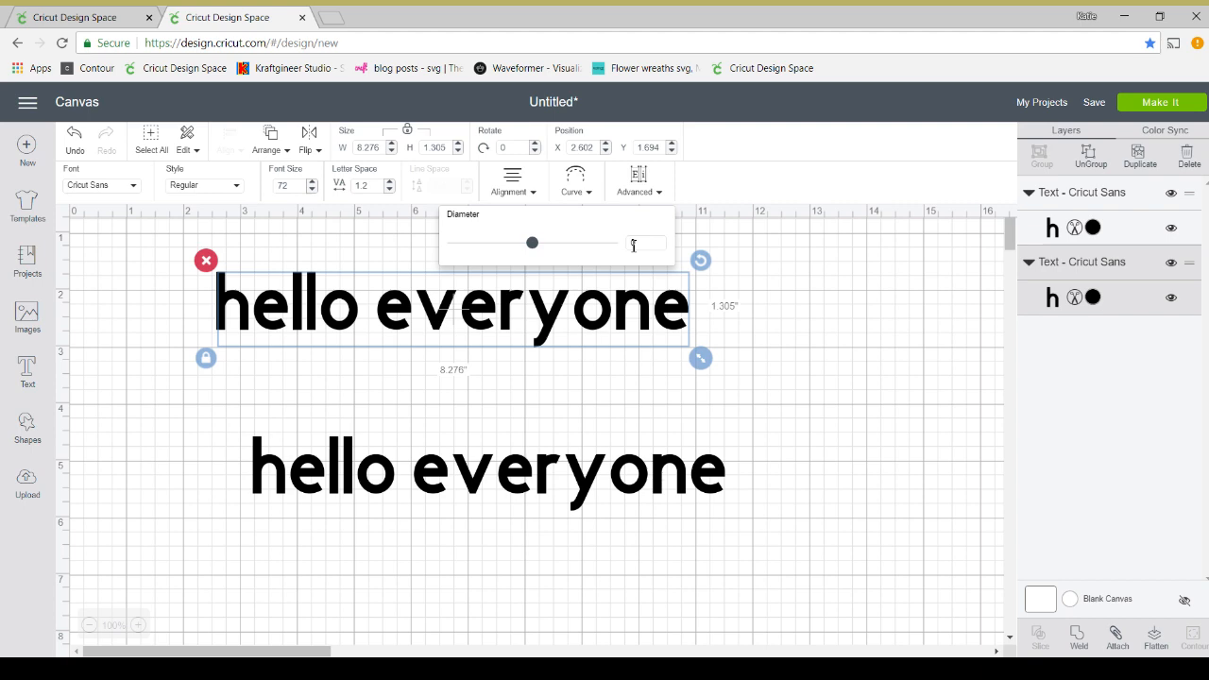
{"action": "left_click", "coordinate": [763, 285]}
{"action": "left_click", "coordinate": [539, 331]}
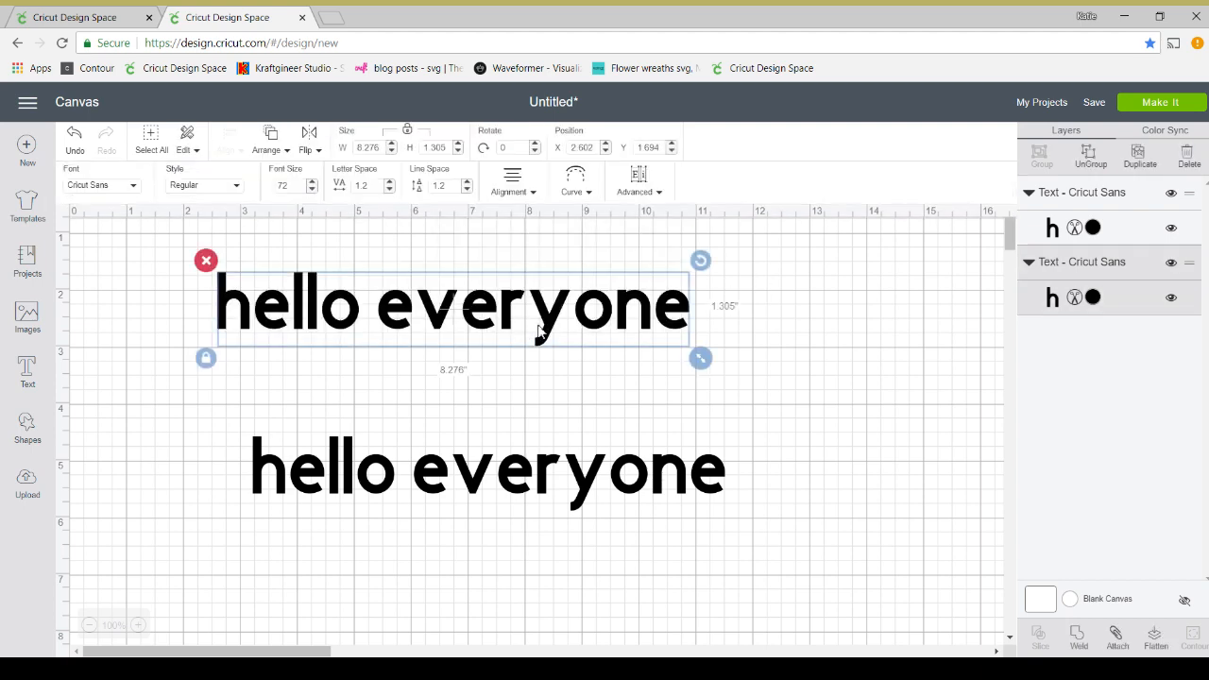
Ungroup the upper text into separate letters and try to curve the letter y with a diameter of 5.347.
{"action": "left_click", "coordinate": [1090, 154]}
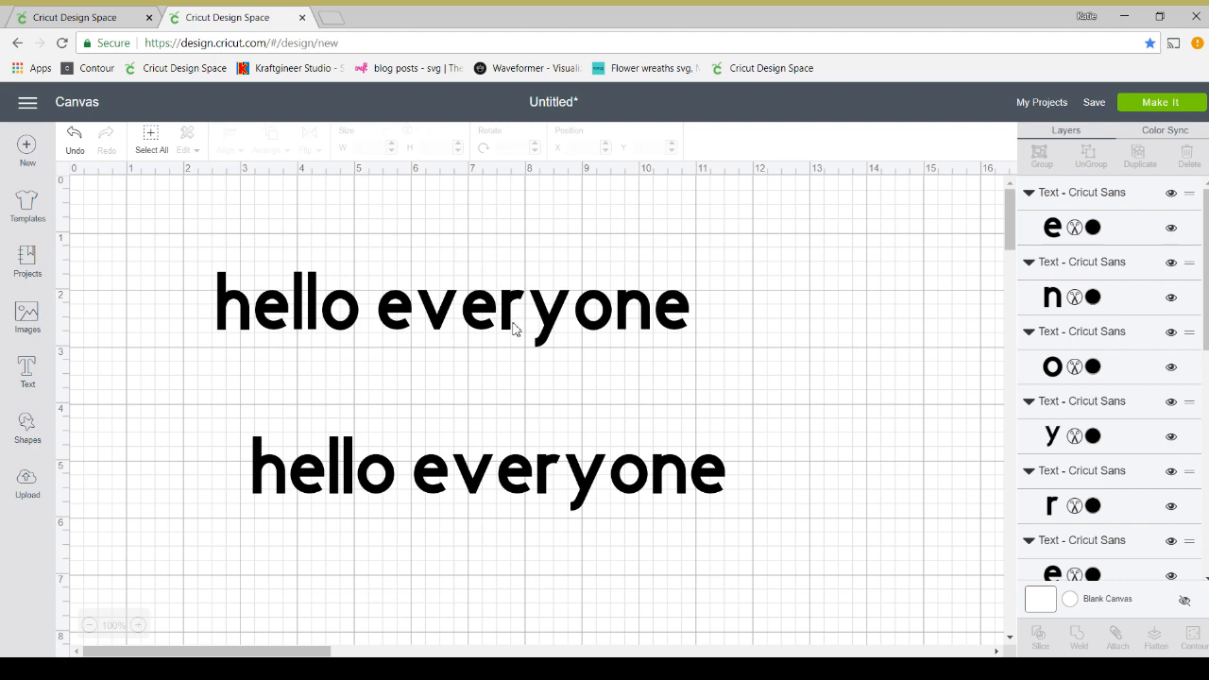
{"action": "left_click", "coordinate": [525, 327]}
{"action": "left_click", "coordinate": [545, 326]}
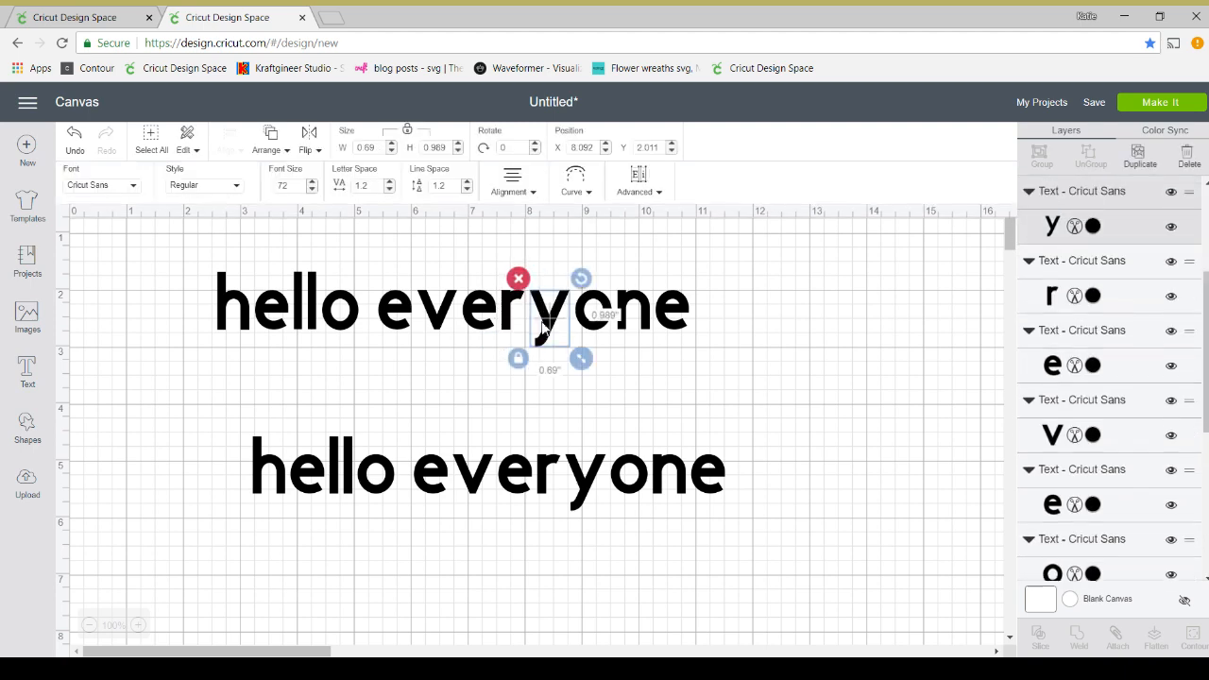
{"action": "left_click", "coordinate": [576, 181]}
{"action": "left_click_drag", "start_coordinate": [534, 247], "coordinate": [569, 244]}
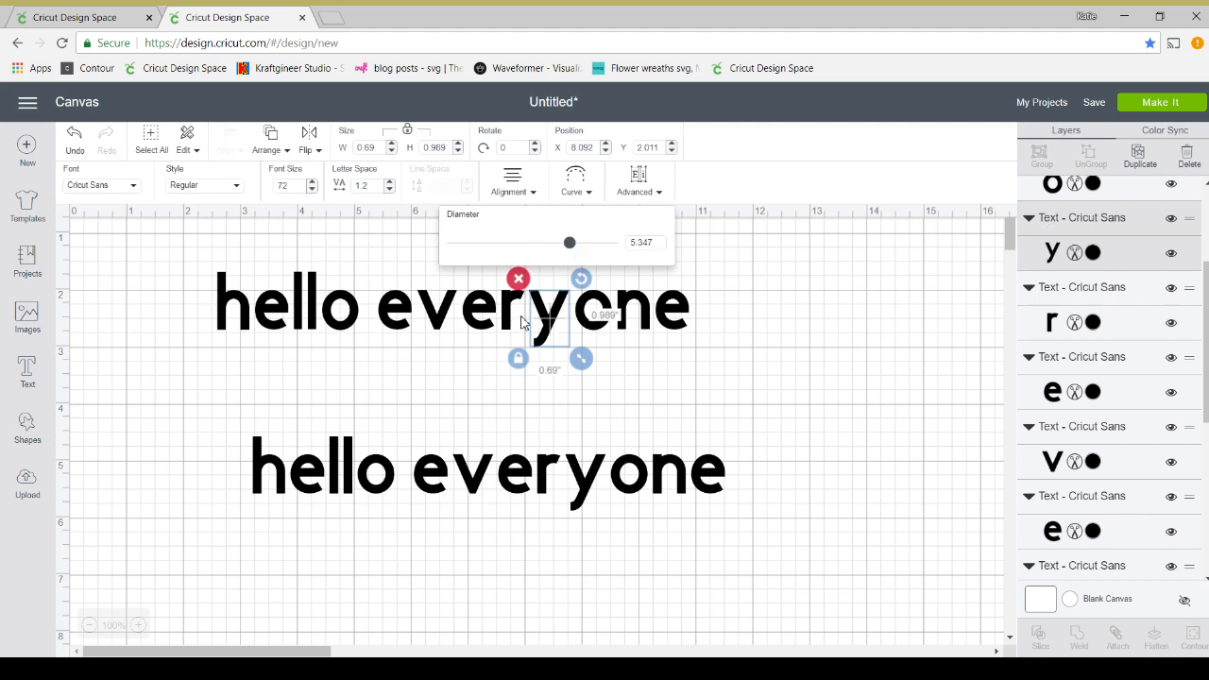
{"action": "left_click", "coordinate": [602, 329]}
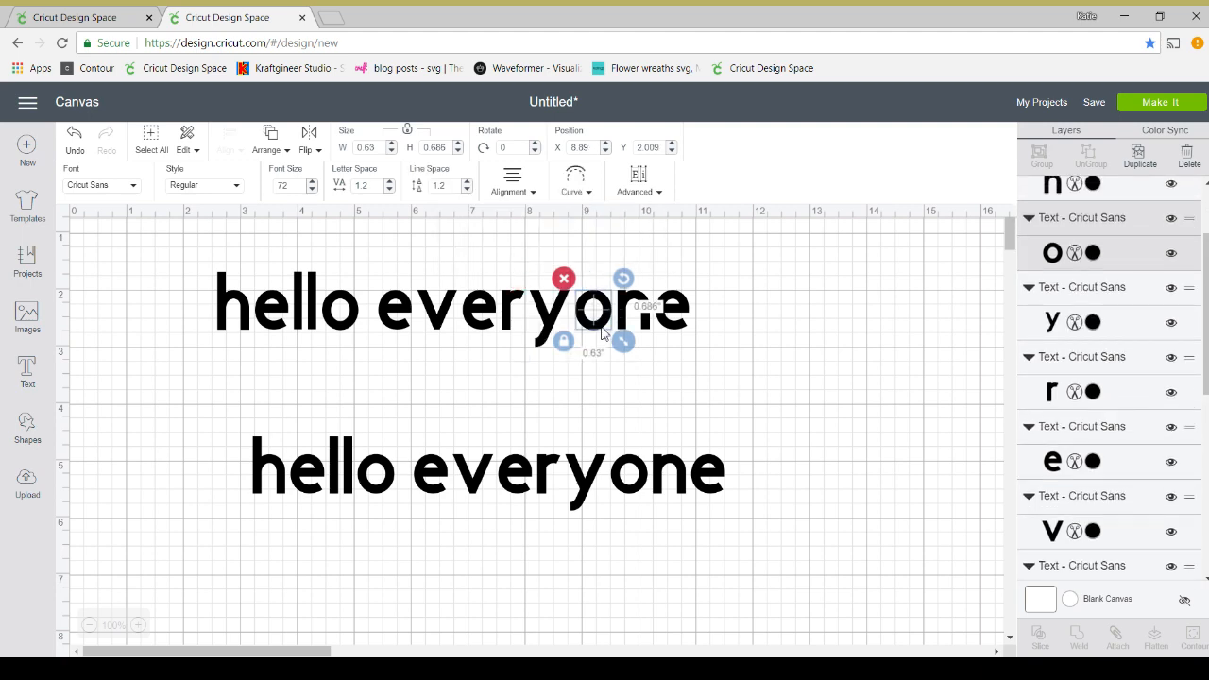
{"action": "left_click", "coordinate": [76, 147]}
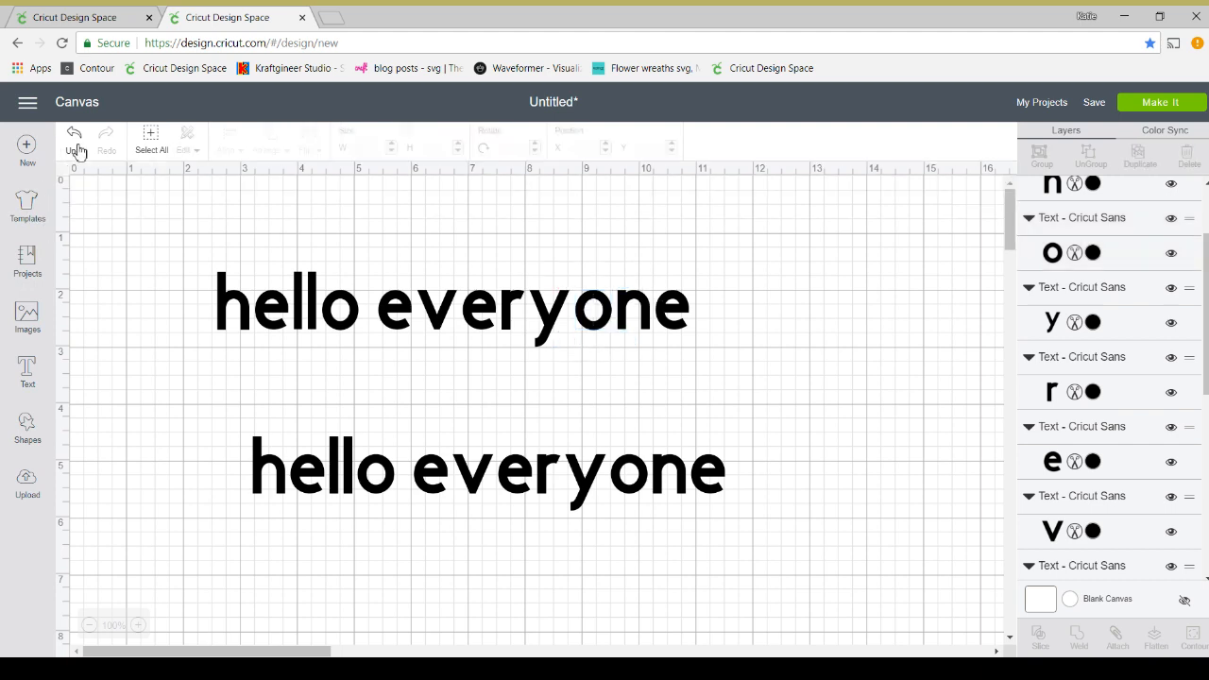
Attach the lower "hello everyone" text on its own, and undo the attachment.
{"action": "left_click", "coordinate": [382, 495]}
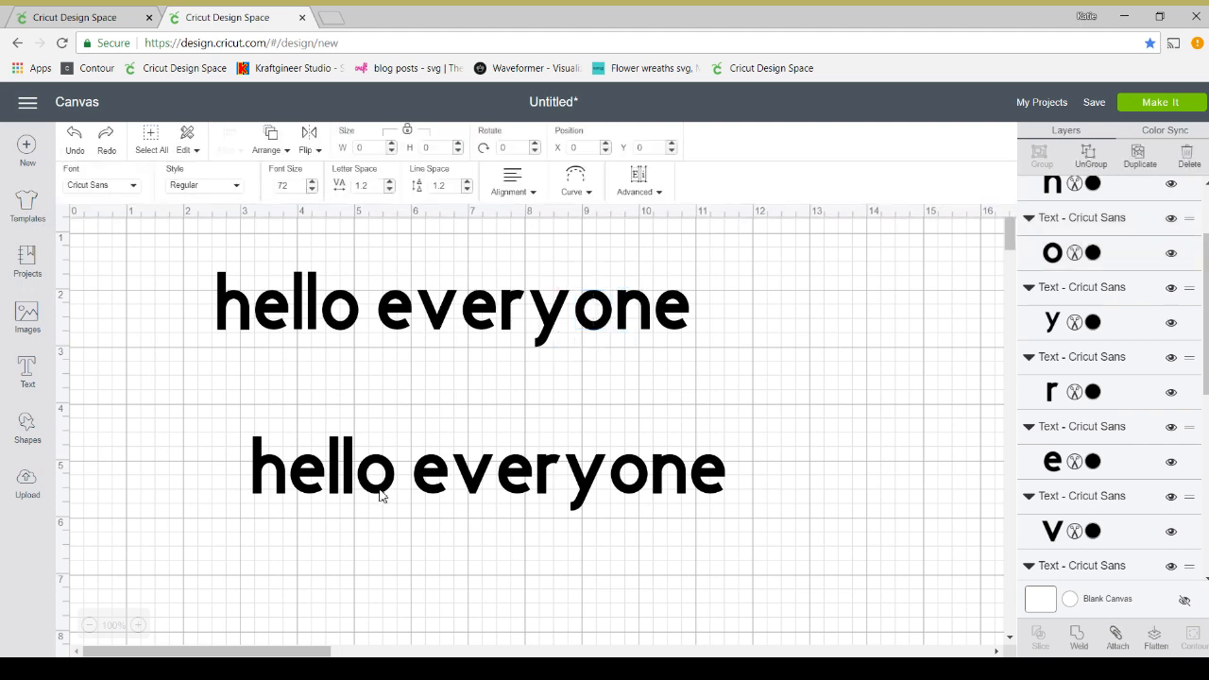
{"action": "left_click", "coordinate": [1116, 635]}
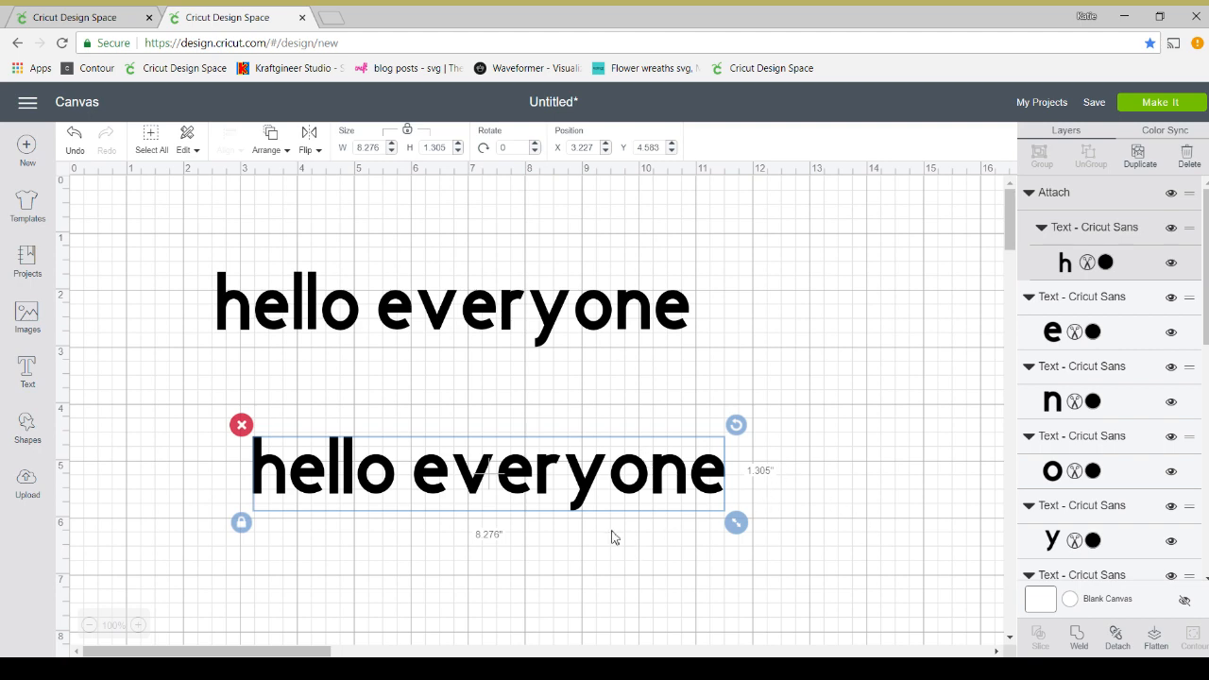
{"action": "left_click", "coordinate": [76, 151]}
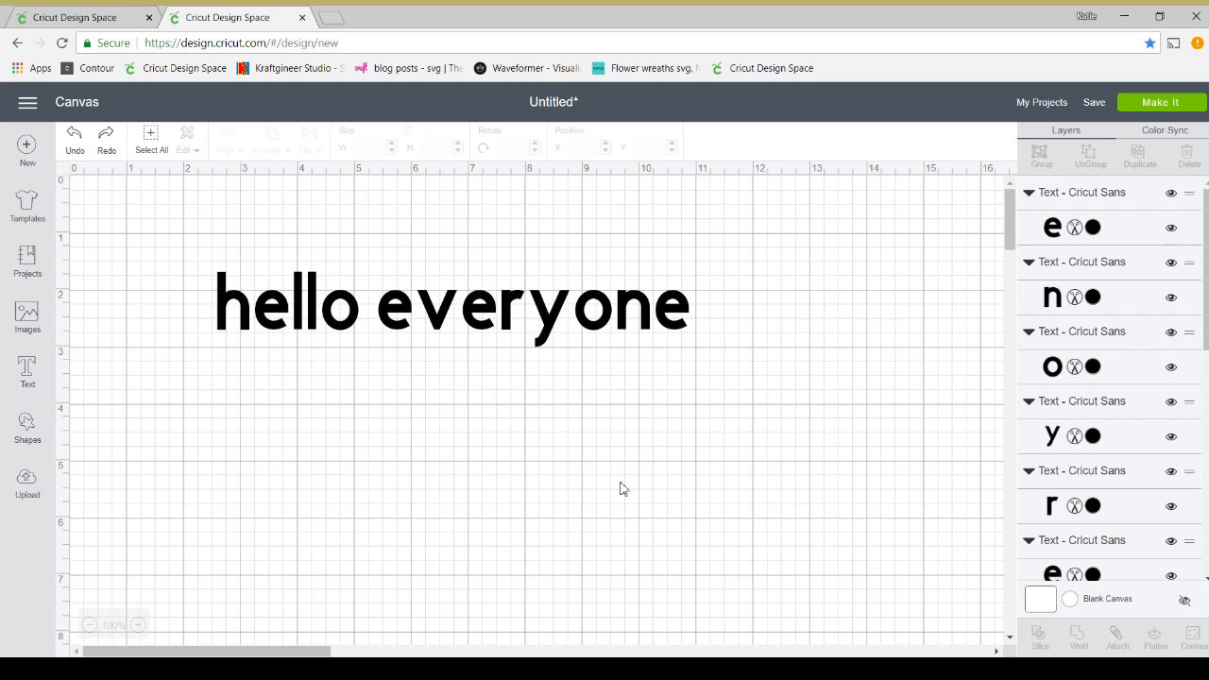
Change the font of the lower "hello everyone" text to Babette, searching the fonts for "babe".
{"action": "left_click", "coordinate": [593, 487]}
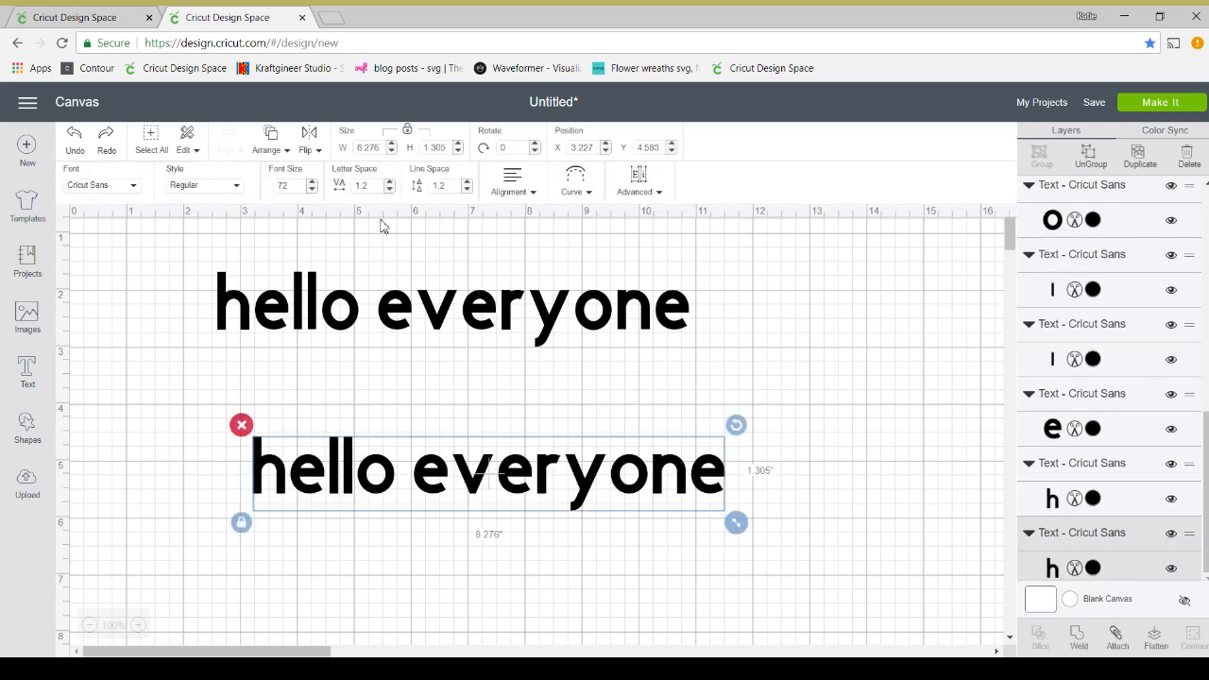
{"action": "double_click", "coordinate": [419, 475]}
{"action": "left_click", "coordinate": [111, 187]}
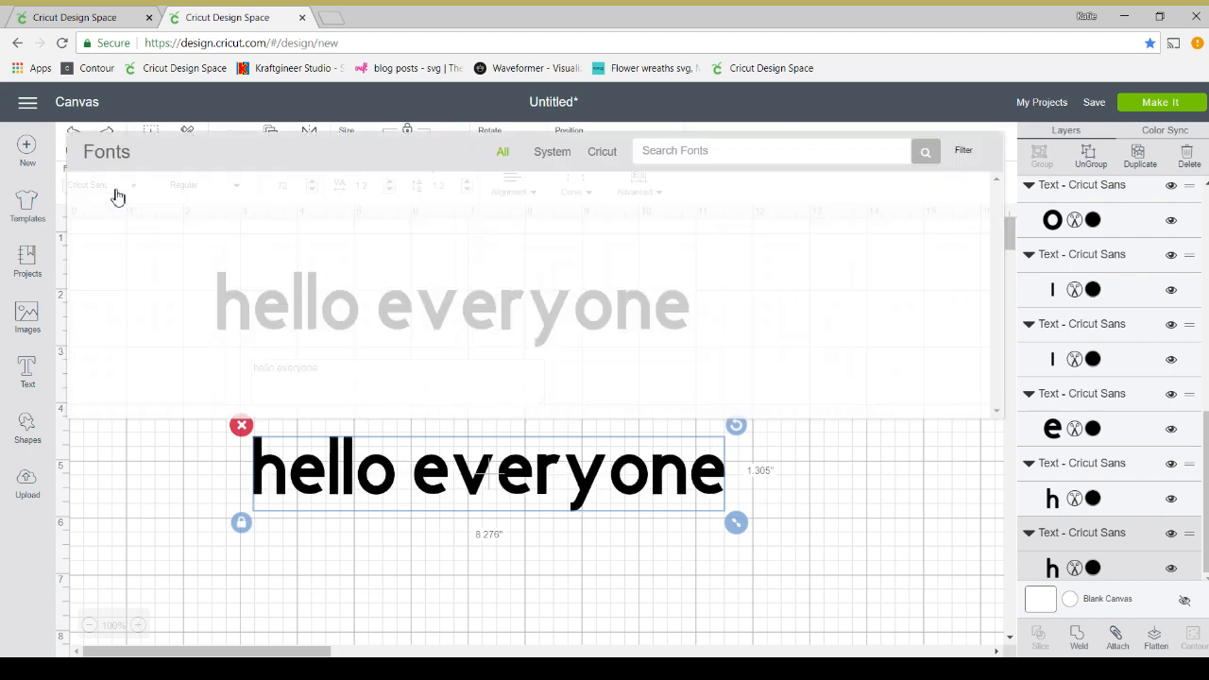
{"action": "left_click", "coordinate": [708, 154]}
{"action": "type", "text": "babe"}
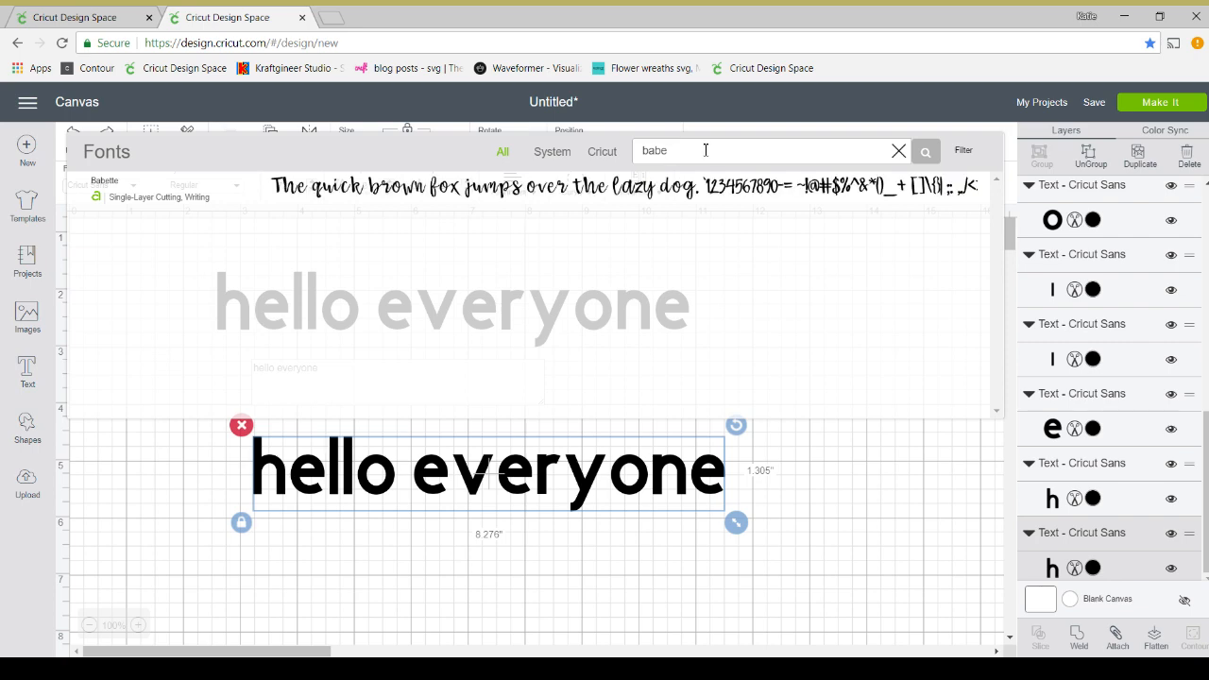
{"action": "left_click", "coordinate": [588, 187]}
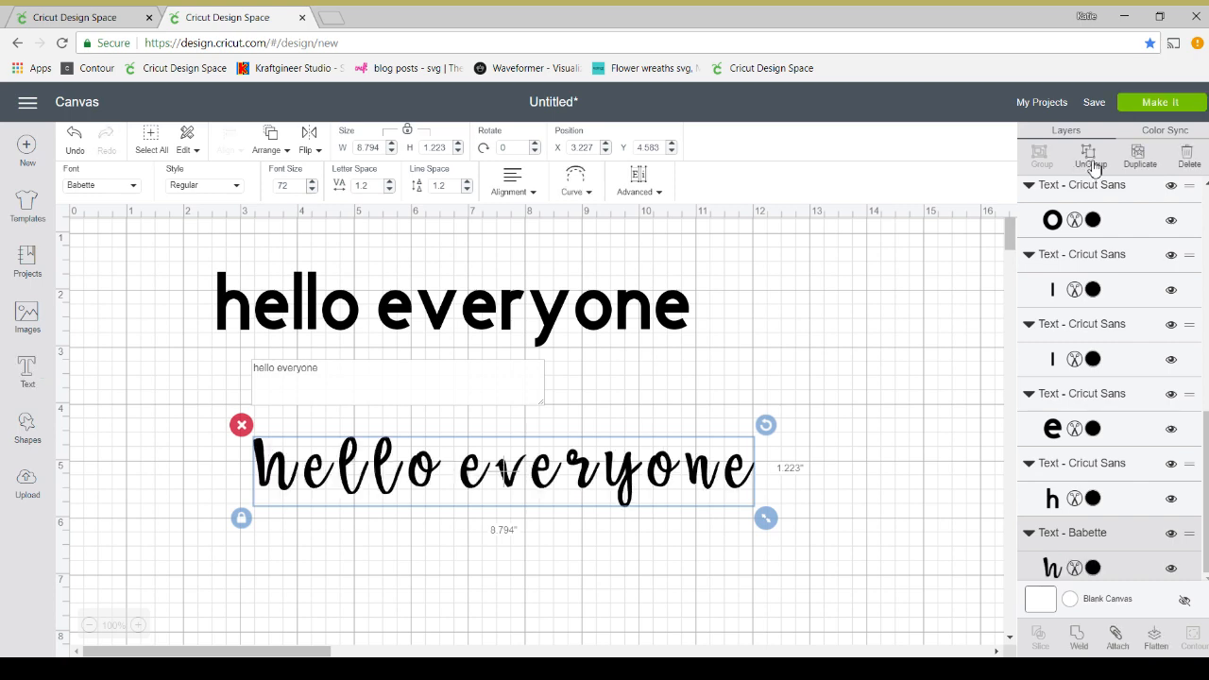
Ungroup the lower Babette text, select the first e of "everyone", undo the ungrouping and reselect the whole text.
{"action": "left_click", "coordinate": [1092, 165]}
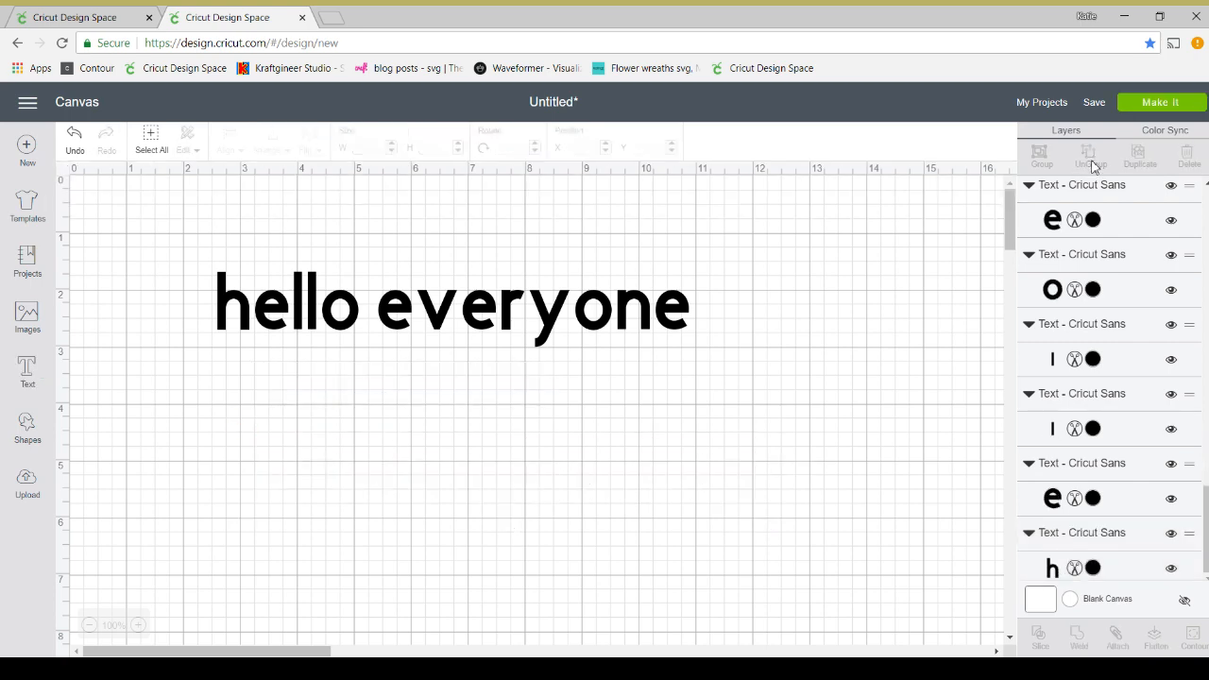
{"action": "left_click", "coordinate": [464, 487]}
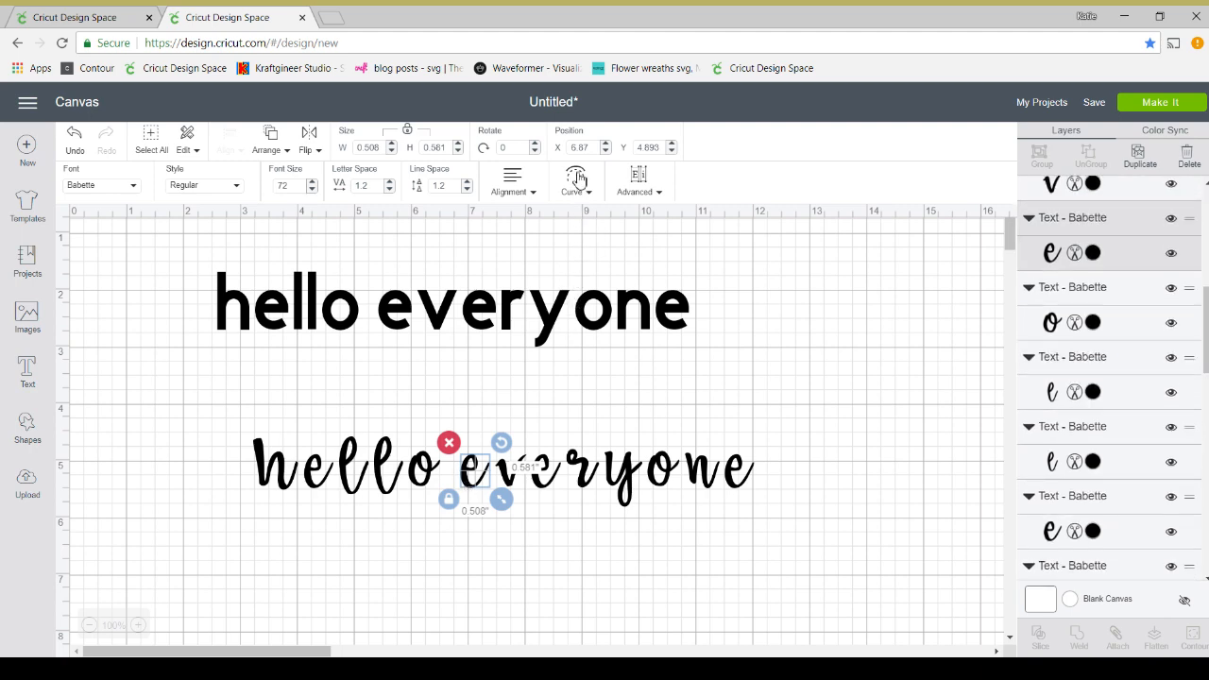
{"action": "left_click", "coordinate": [73, 132]}
{"action": "left_click", "coordinate": [72, 132]}
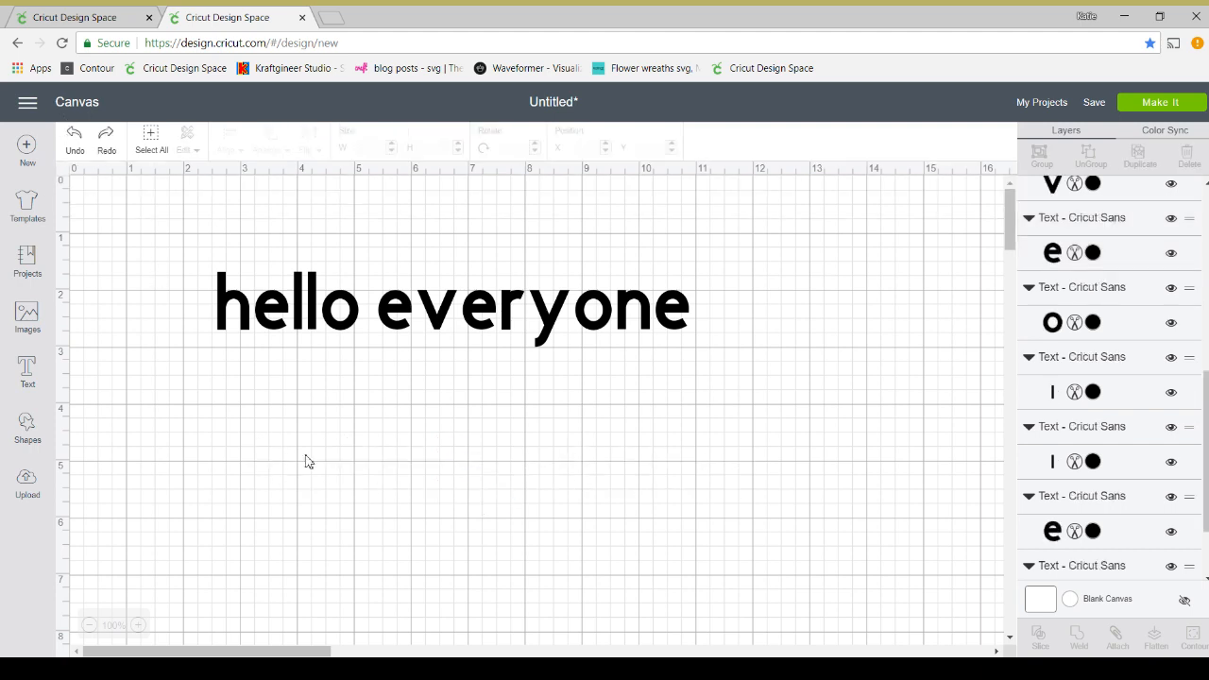
{"action": "left_click", "coordinate": [346, 493]}
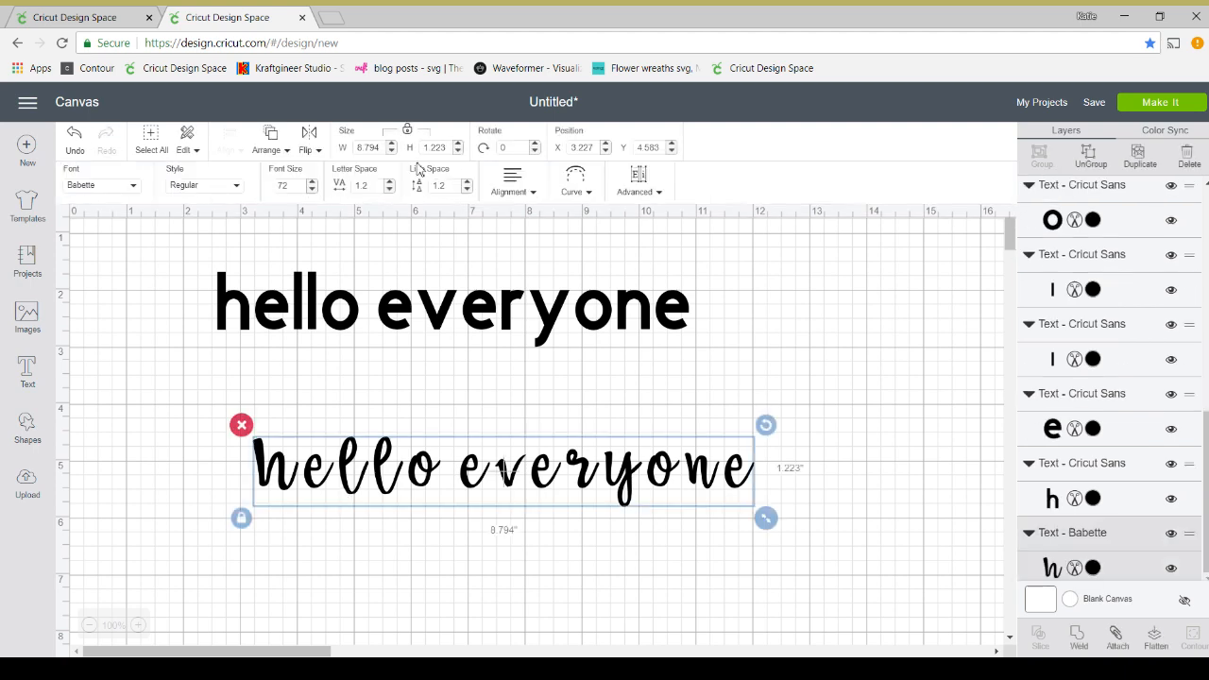
Reduce the letter spacing of the lower Babette "hello everyone" text to -0.6 so the script letters join.
{"action": "left_click", "coordinate": [389, 190]}
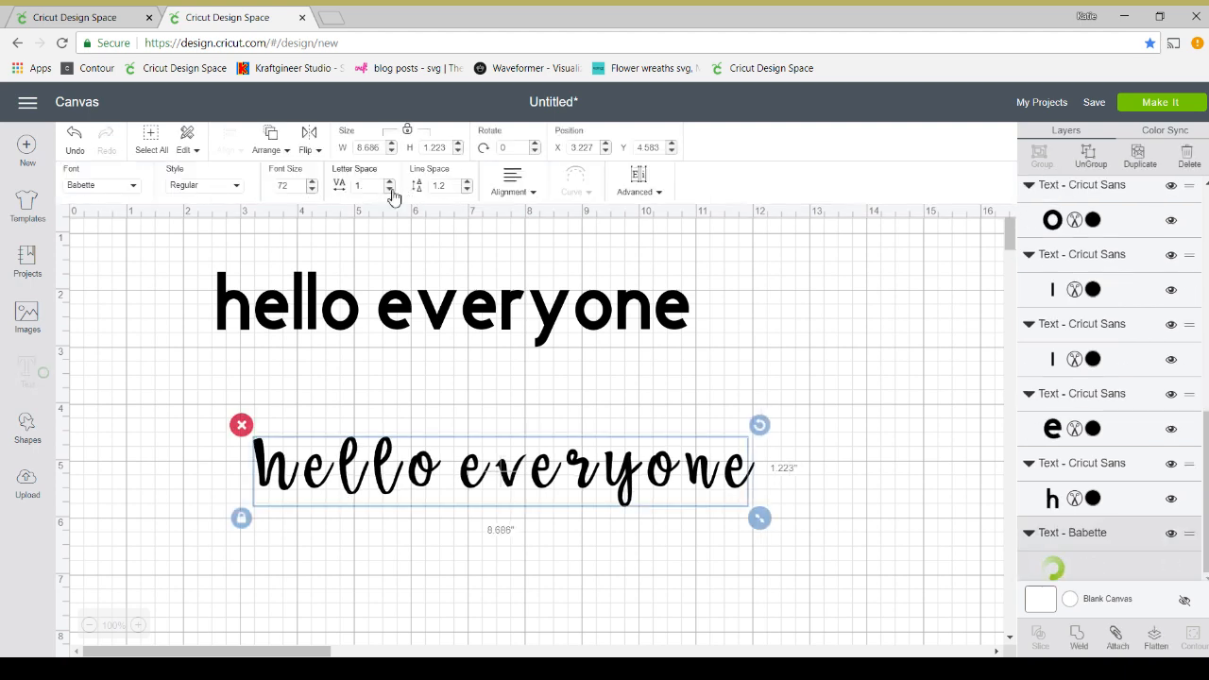
{"action": "left_click", "coordinate": [390, 190]}
{"action": "left_click", "coordinate": [390, 190]}
{"action": "left_click", "coordinate": [390, 190]}
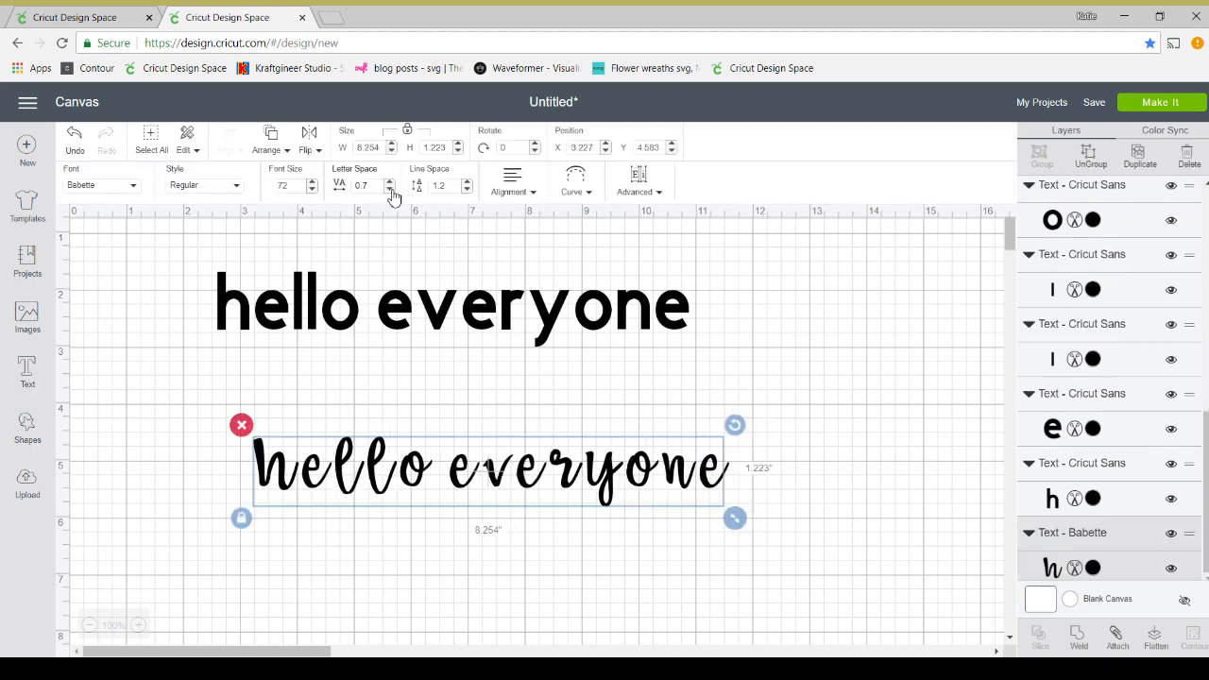
{"action": "left_click", "coordinate": [389, 190]}
{"action": "left_click", "coordinate": [389, 190]}
{"action": "left_click", "coordinate": [389, 190]}
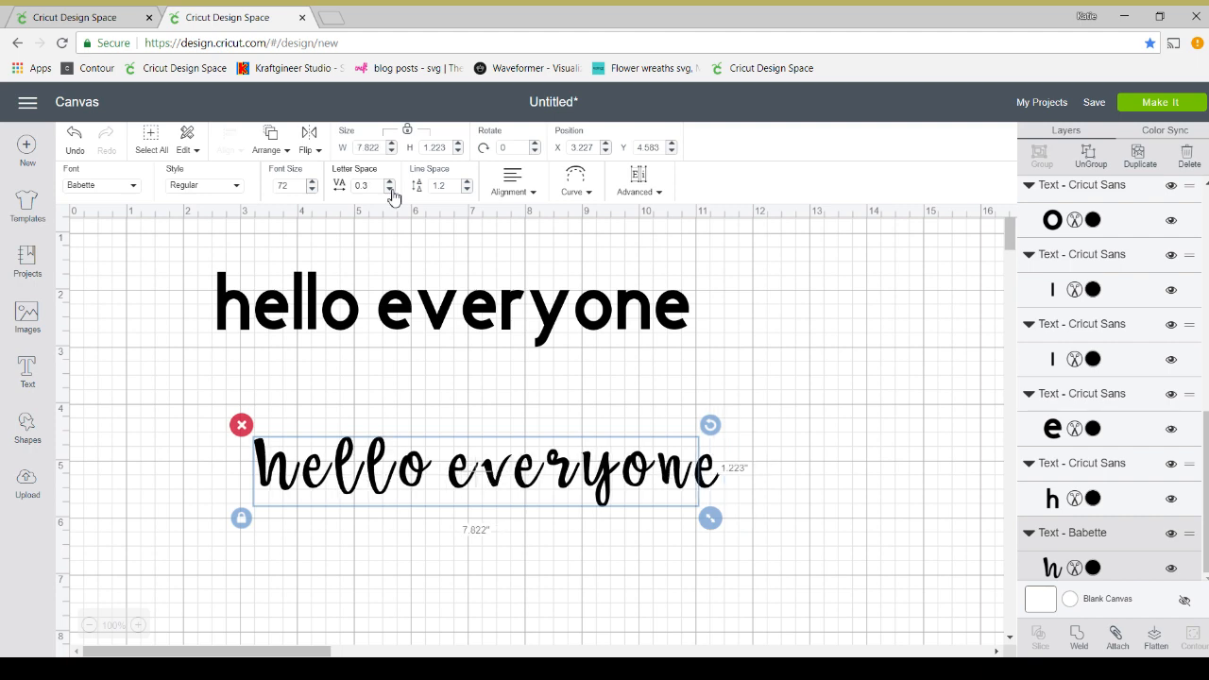
{"action": "left_click", "coordinate": [390, 190]}
{"action": "left_click", "coordinate": [389, 189]}
{"action": "left_click", "coordinate": [389, 189]}
{"action": "left_click", "coordinate": [389, 190]}
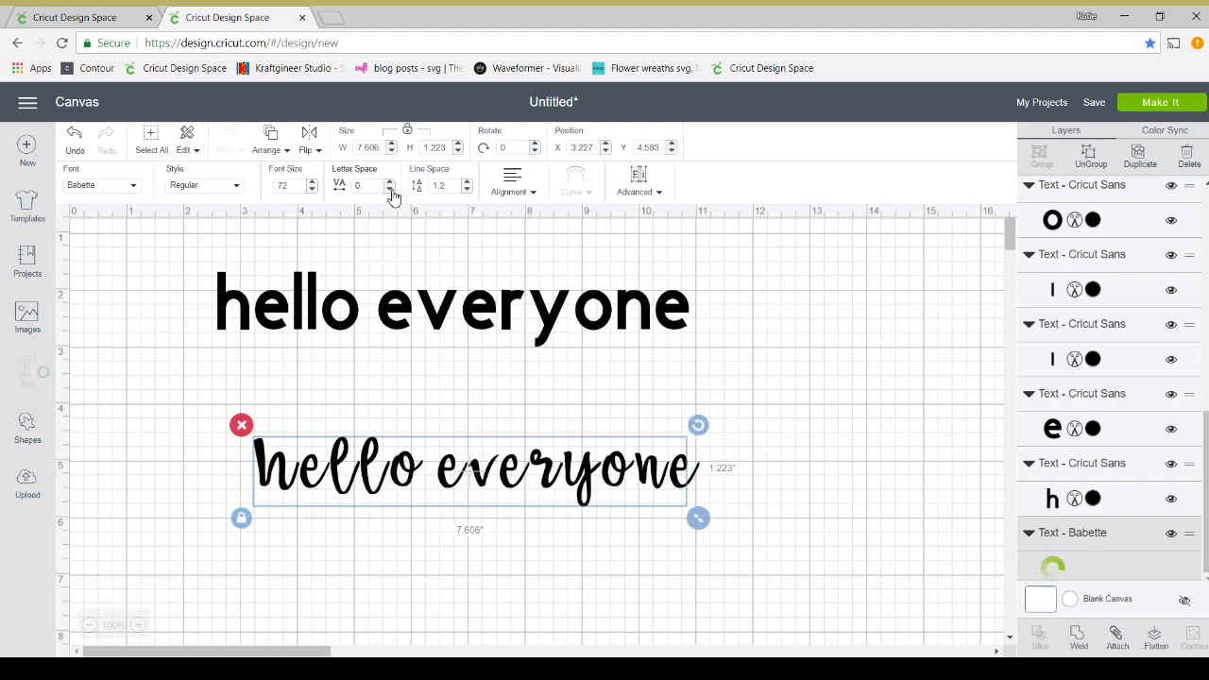
{"action": "left_click", "coordinate": [389, 190]}
{"action": "left_click", "coordinate": [389, 190]}
{"action": "left_click", "coordinate": [389, 190]}
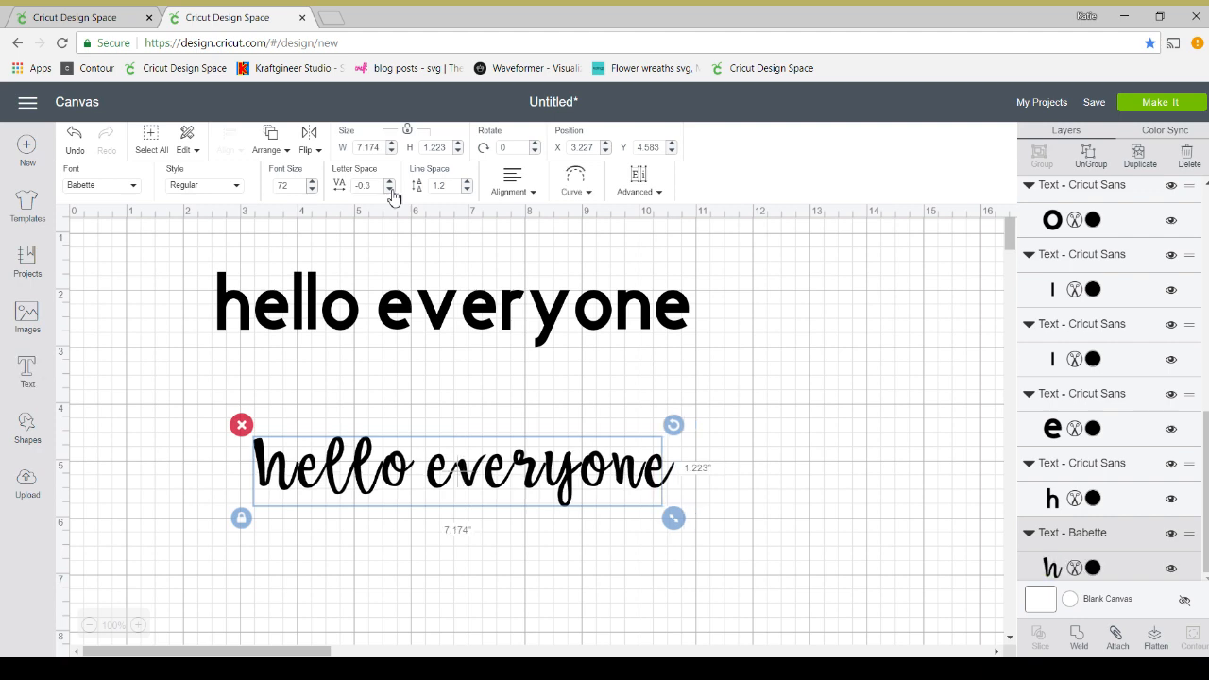
{"action": "left_click", "coordinate": [389, 189]}
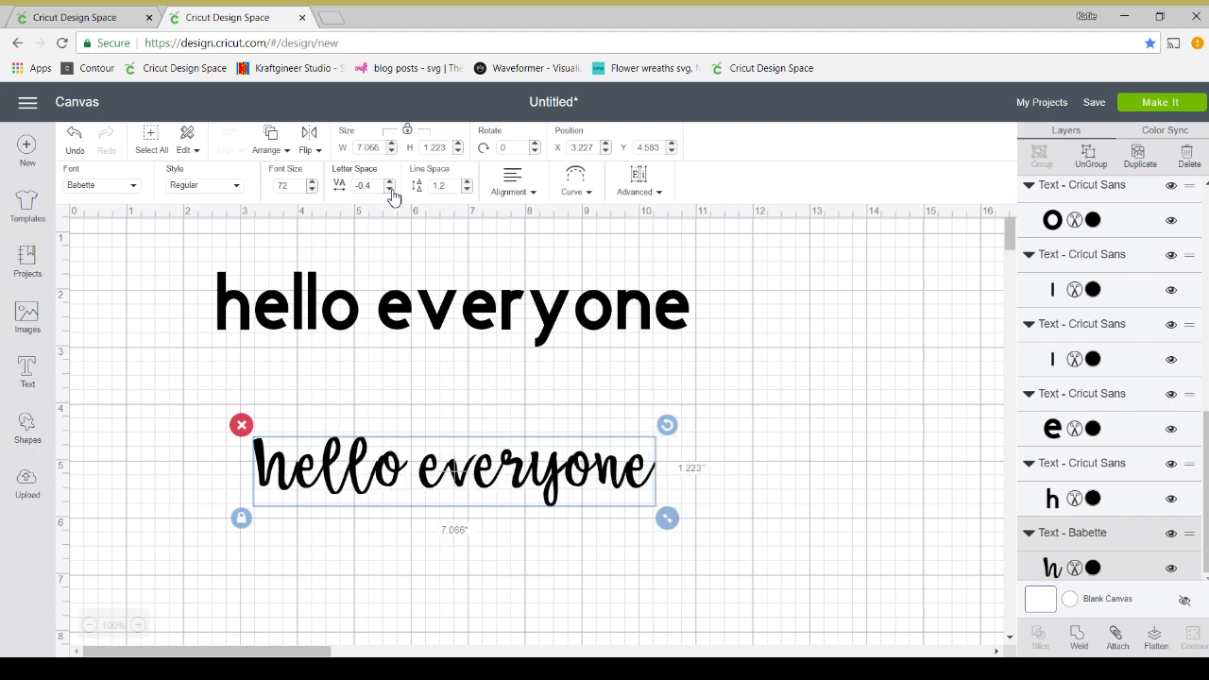
{"action": "left_click", "coordinate": [389, 190]}
{"action": "left_click", "coordinate": [389, 190]}
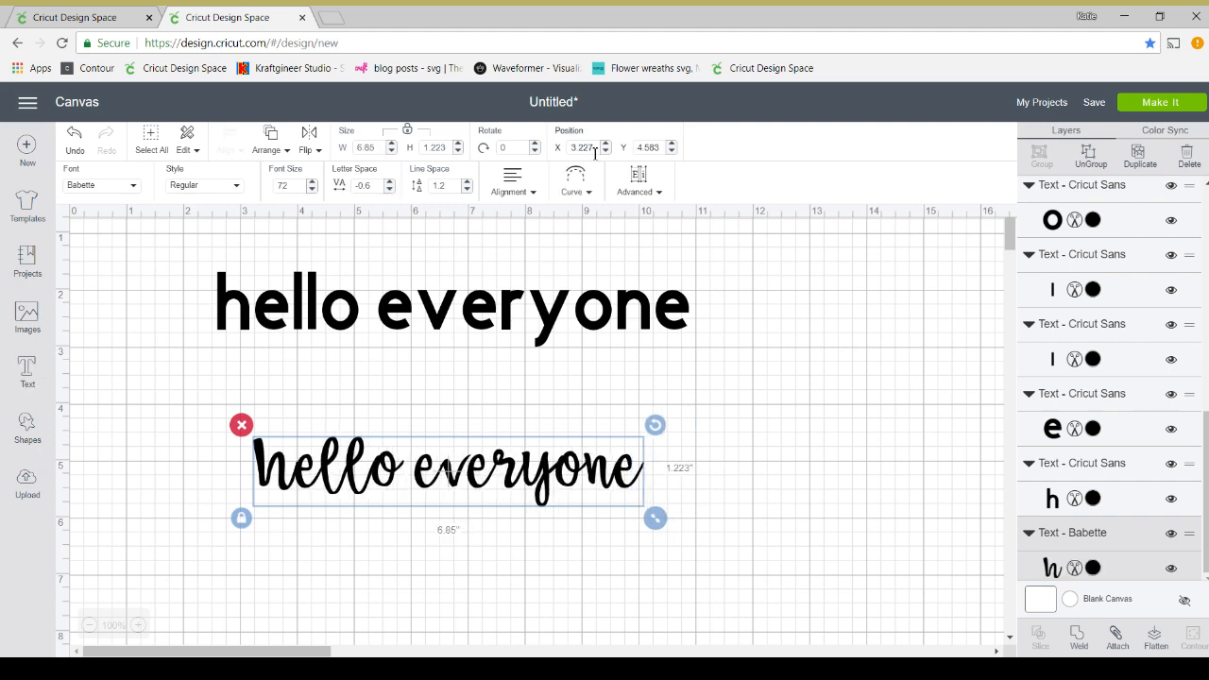
Curve the lower Babette text with a diameter of 4.787 and reduce its letter spacing to -1.5.
{"action": "left_click", "coordinate": [576, 181]}
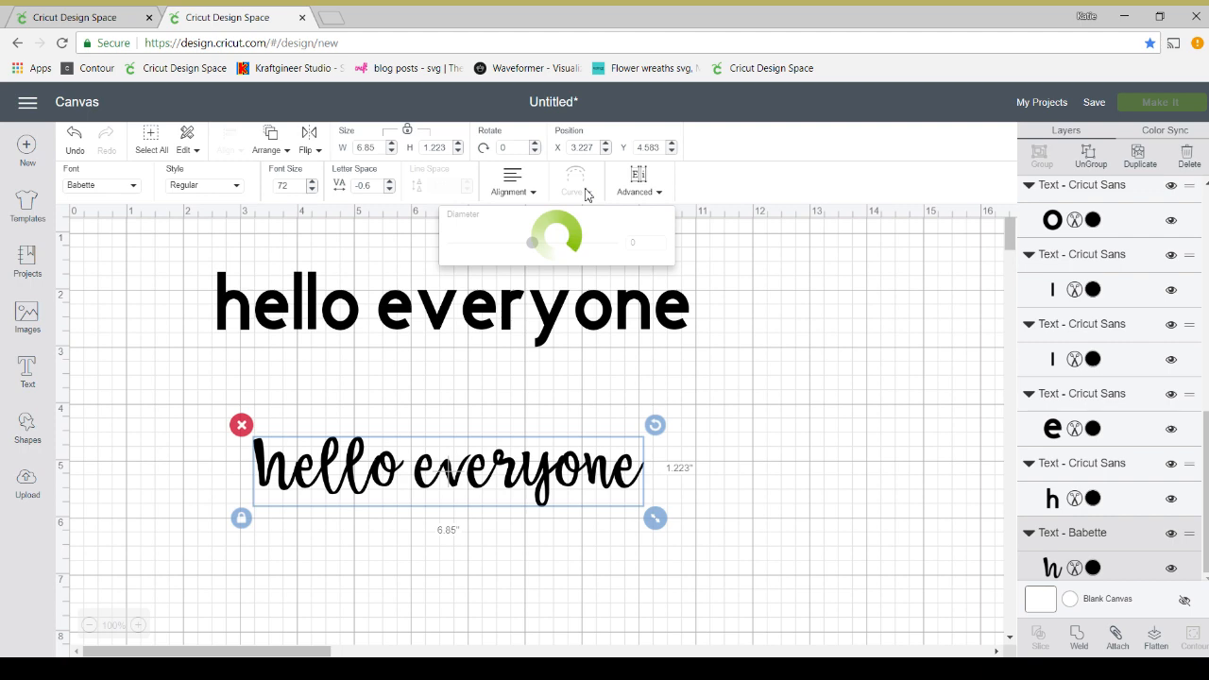
{"action": "left_click_drag", "start_coordinate": [535, 243], "coordinate": [596, 261]}
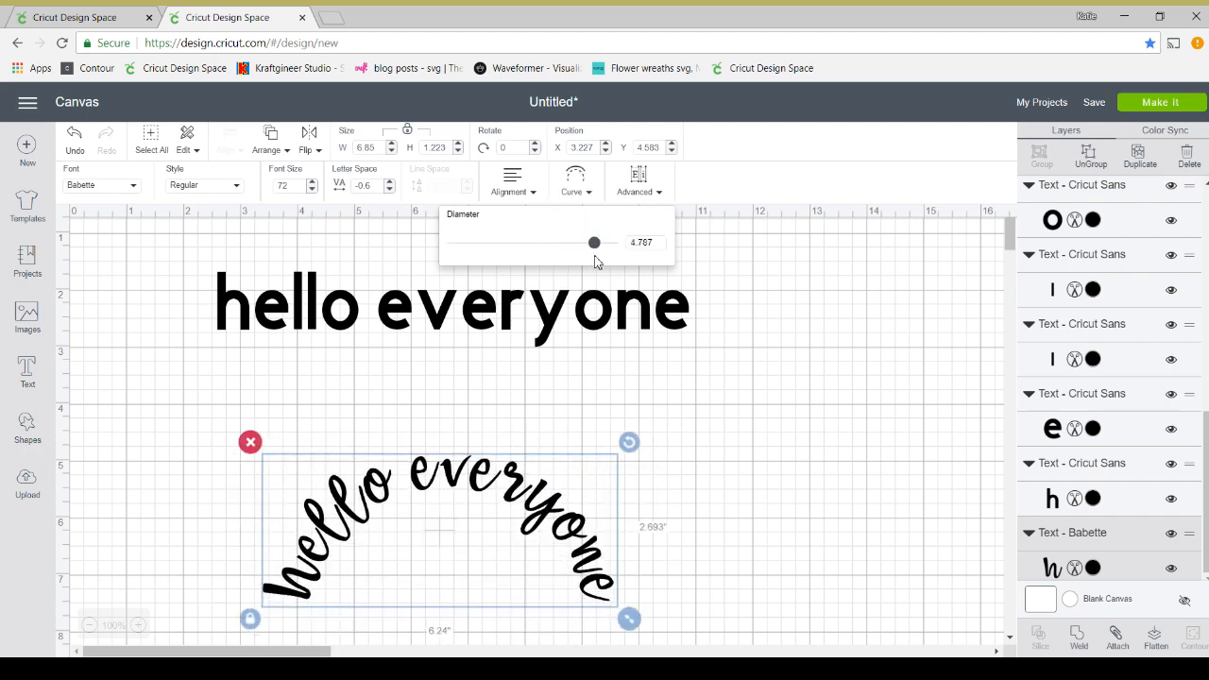
{"action": "left_click", "coordinate": [389, 189]}
{"action": "left_click", "coordinate": [389, 189]}
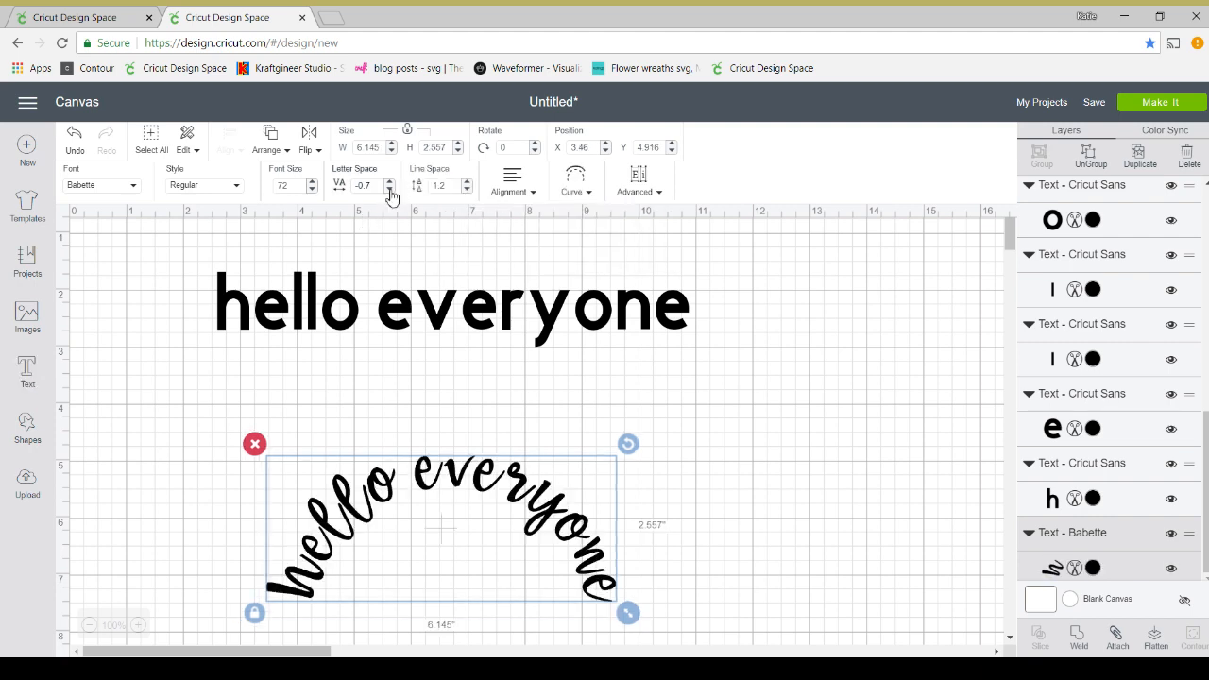
{"action": "left_click", "coordinate": [389, 189]}
{"action": "left_click", "coordinate": [389, 189]}
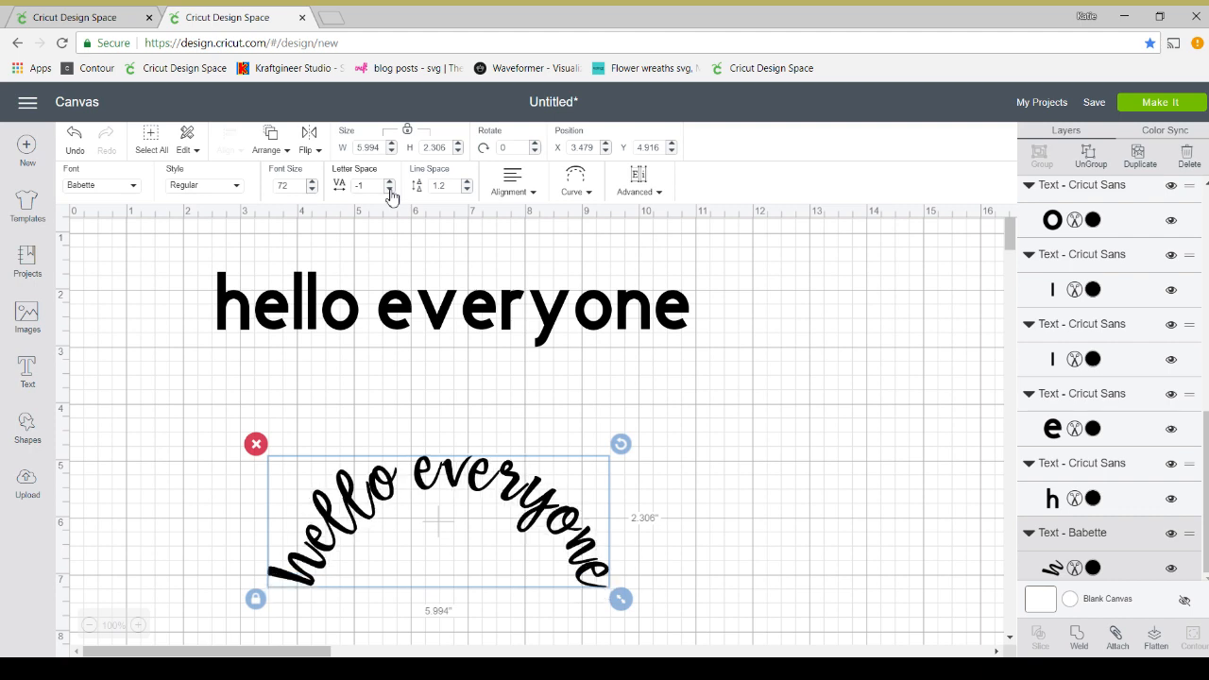
{"action": "left_click", "coordinate": [389, 189]}
{"action": "left_click", "coordinate": [389, 189]}
{"action": "left_click", "coordinate": [389, 188]}
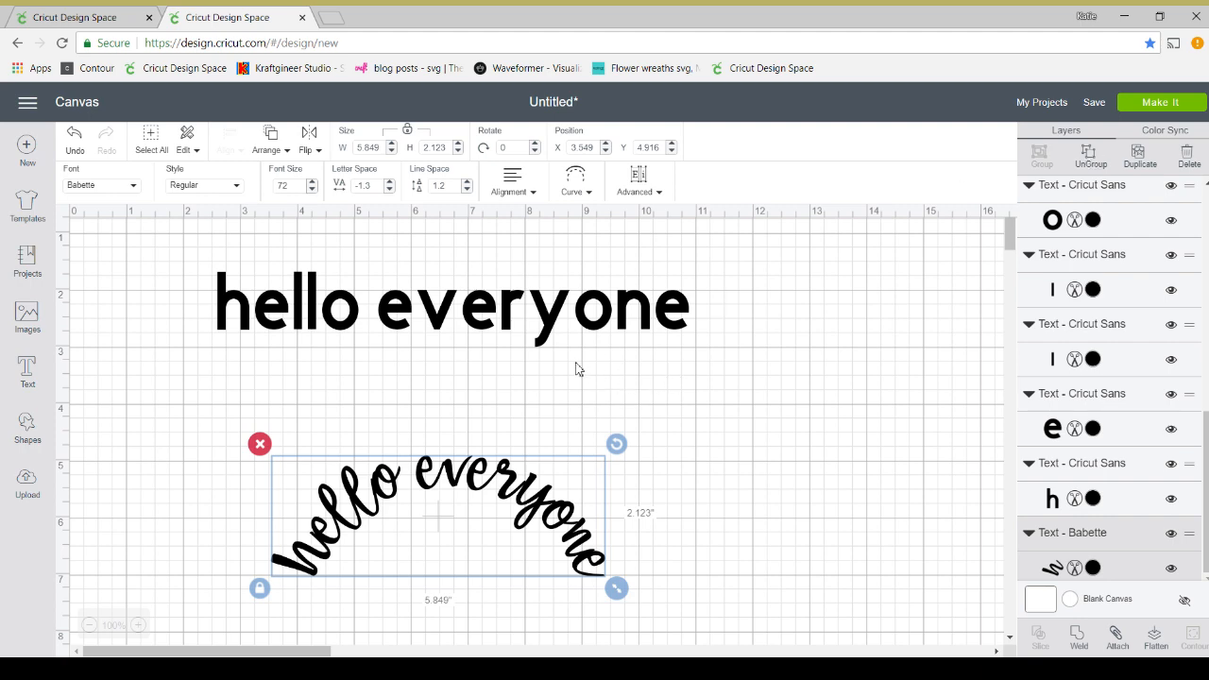
{"action": "left_click", "coordinate": [390, 189]}
{"action": "left_click", "coordinate": [391, 190]}
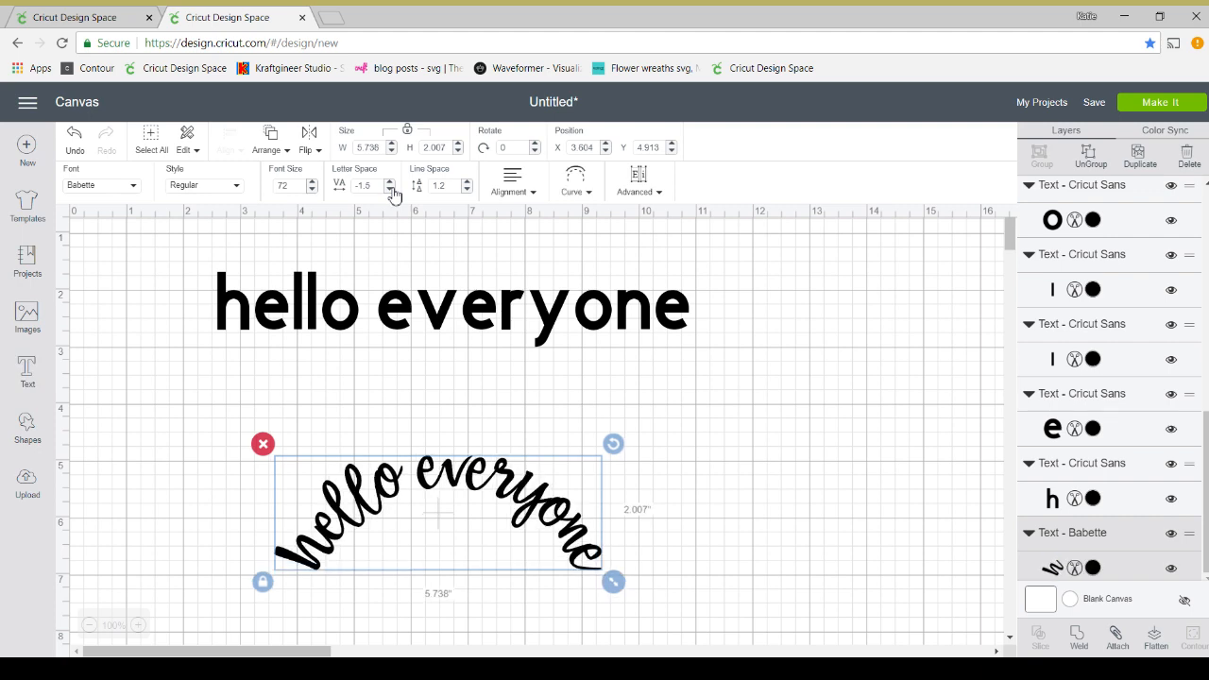
Tighten the curve of the lower Babette text to a diameter of 2.473 and reduce its letter spacing to -2.2.
{"action": "left_click", "coordinate": [575, 193]}
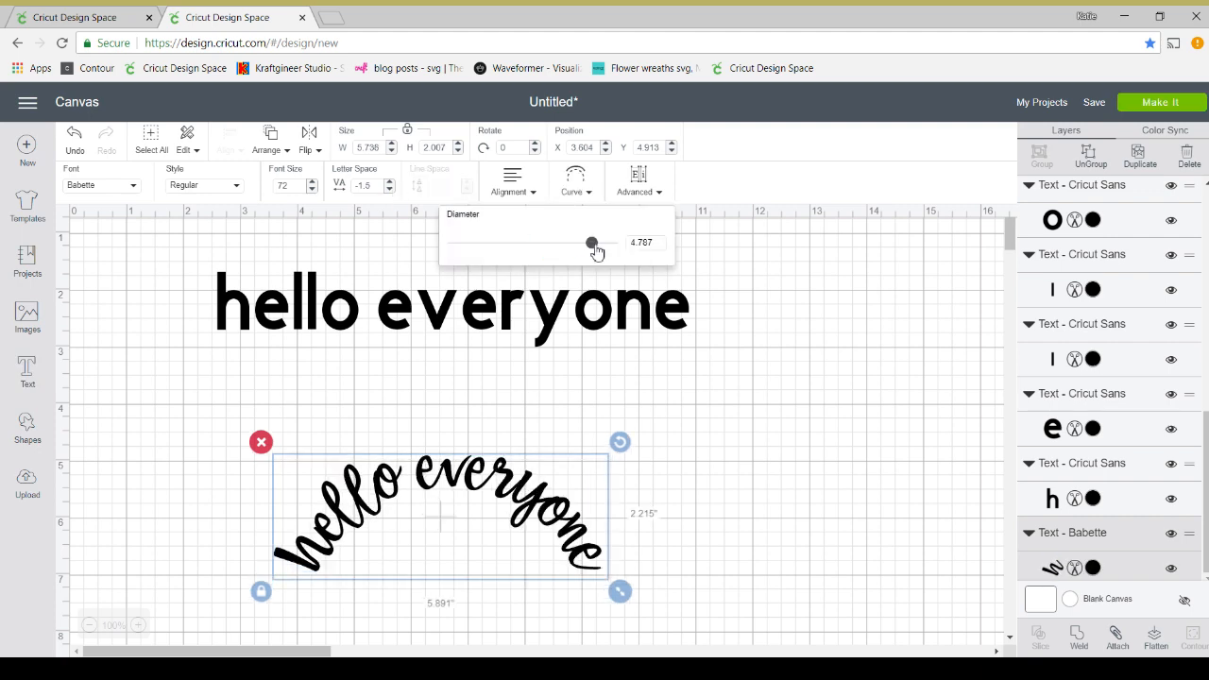
{"action": "left_click_drag", "start_coordinate": [596, 250], "coordinate": [609, 253]}
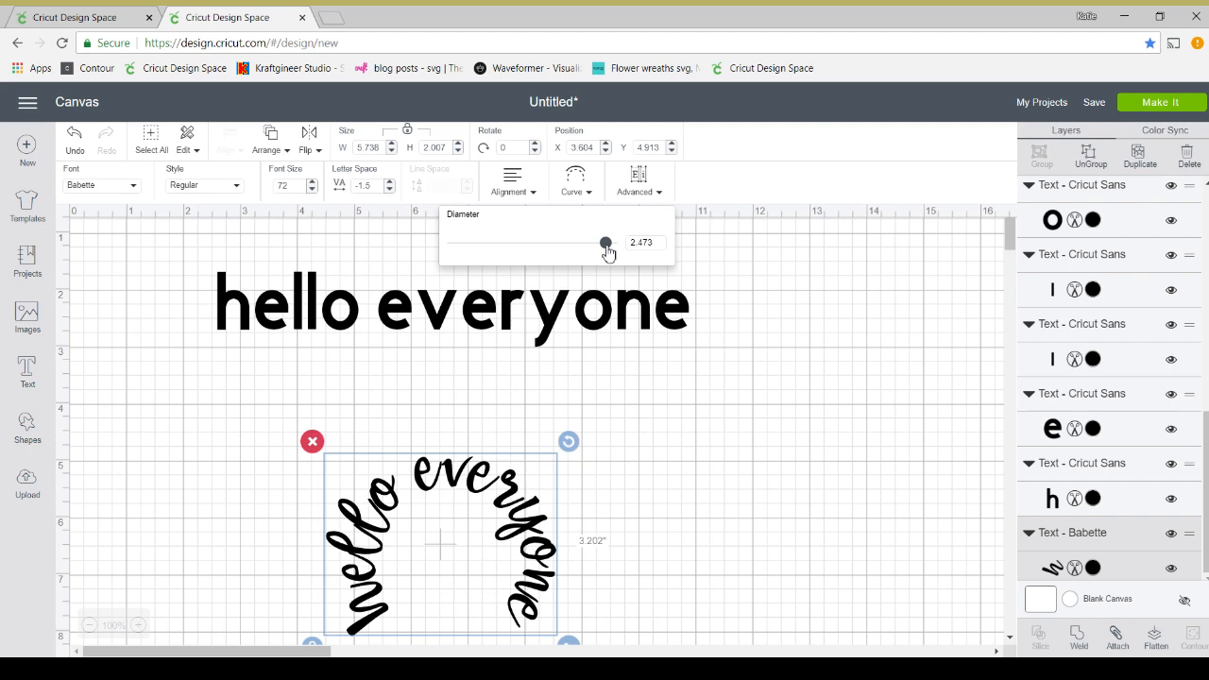
{"action": "left_click", "coordinate": [390, 191]}
{"action": "left_click", "coordinate": [389, 190]}
{"action": "left_click", "coordinate": [389, 190]}
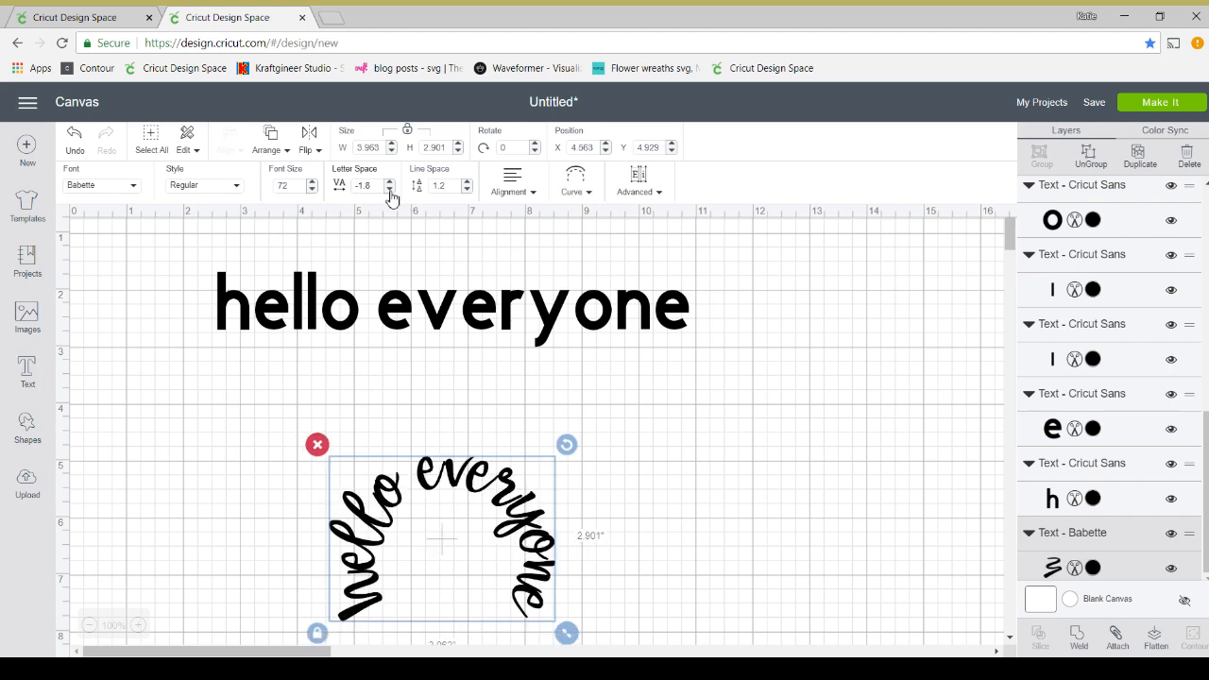
{"action": "left_click", "coordinate": [389, 190]}
{"action": "left_click", "coordinate": [389, 191]}
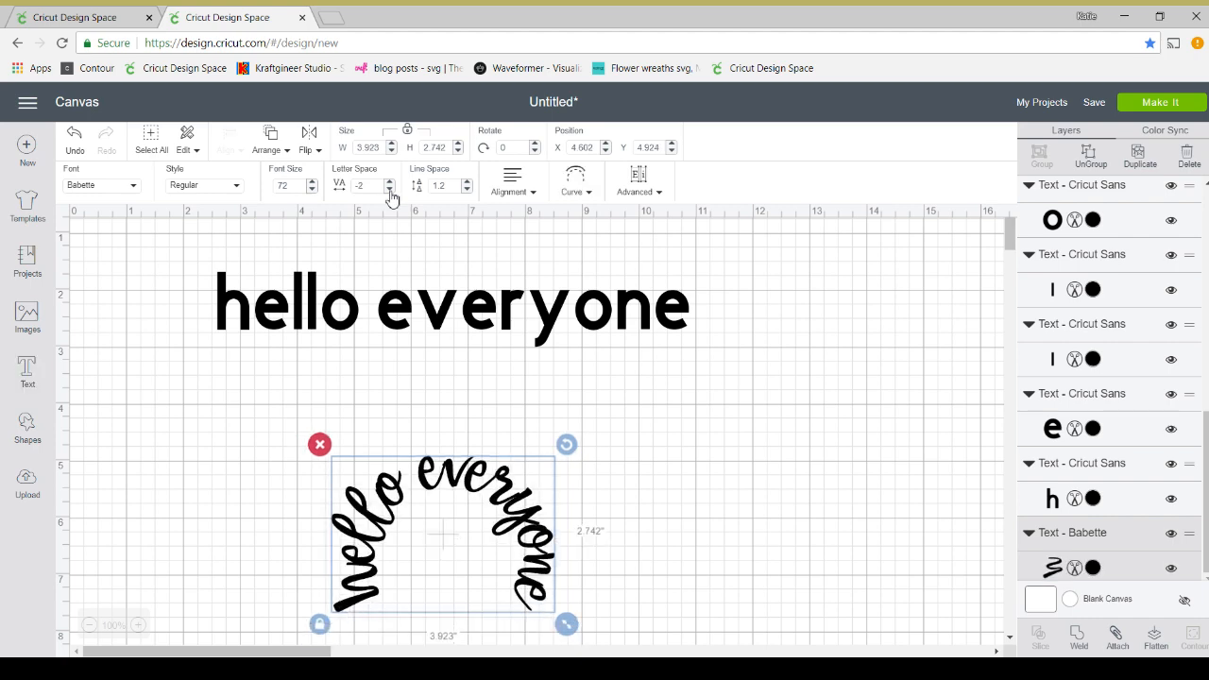
{"action": "left_click", "coordinate": [389, 191]}
{"action": "left_click", "coordinate": [389, 191]}
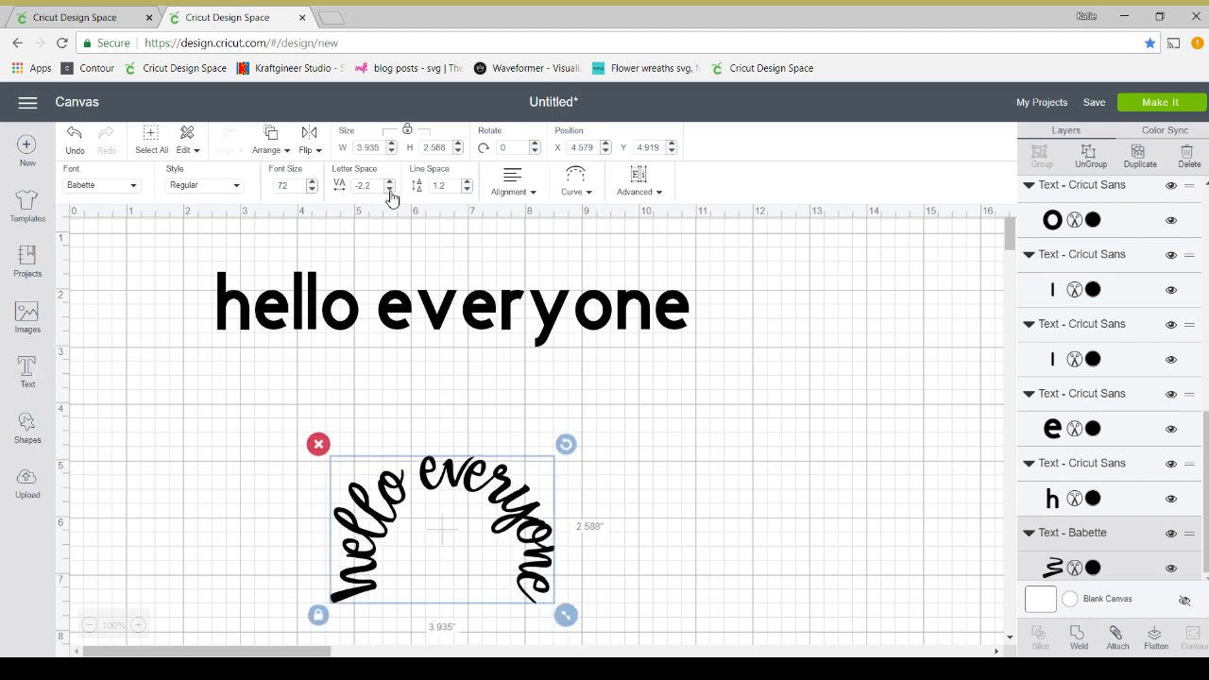